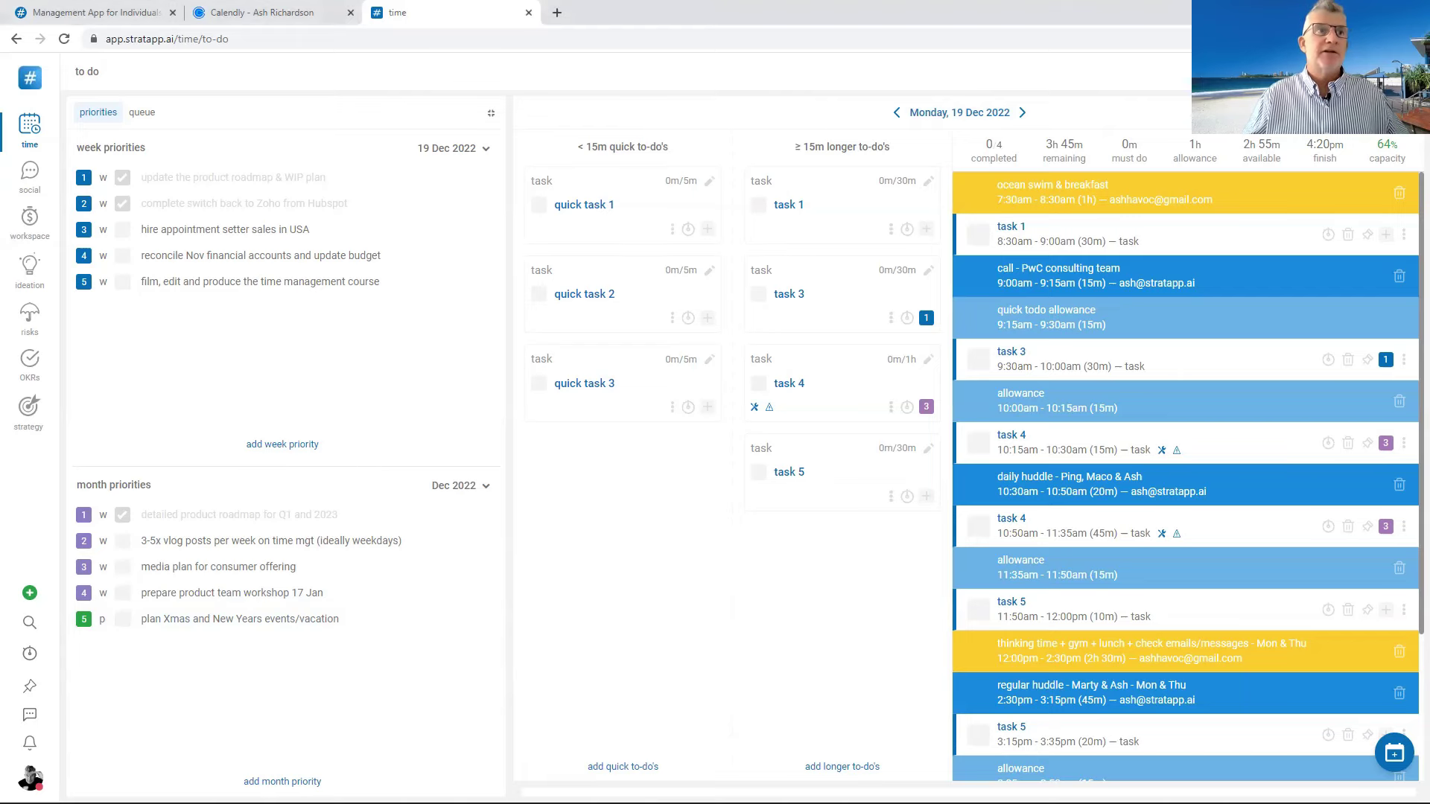
Step: Review the connected work and personal calendars in the profile's time preferences
left_click(30, 778)
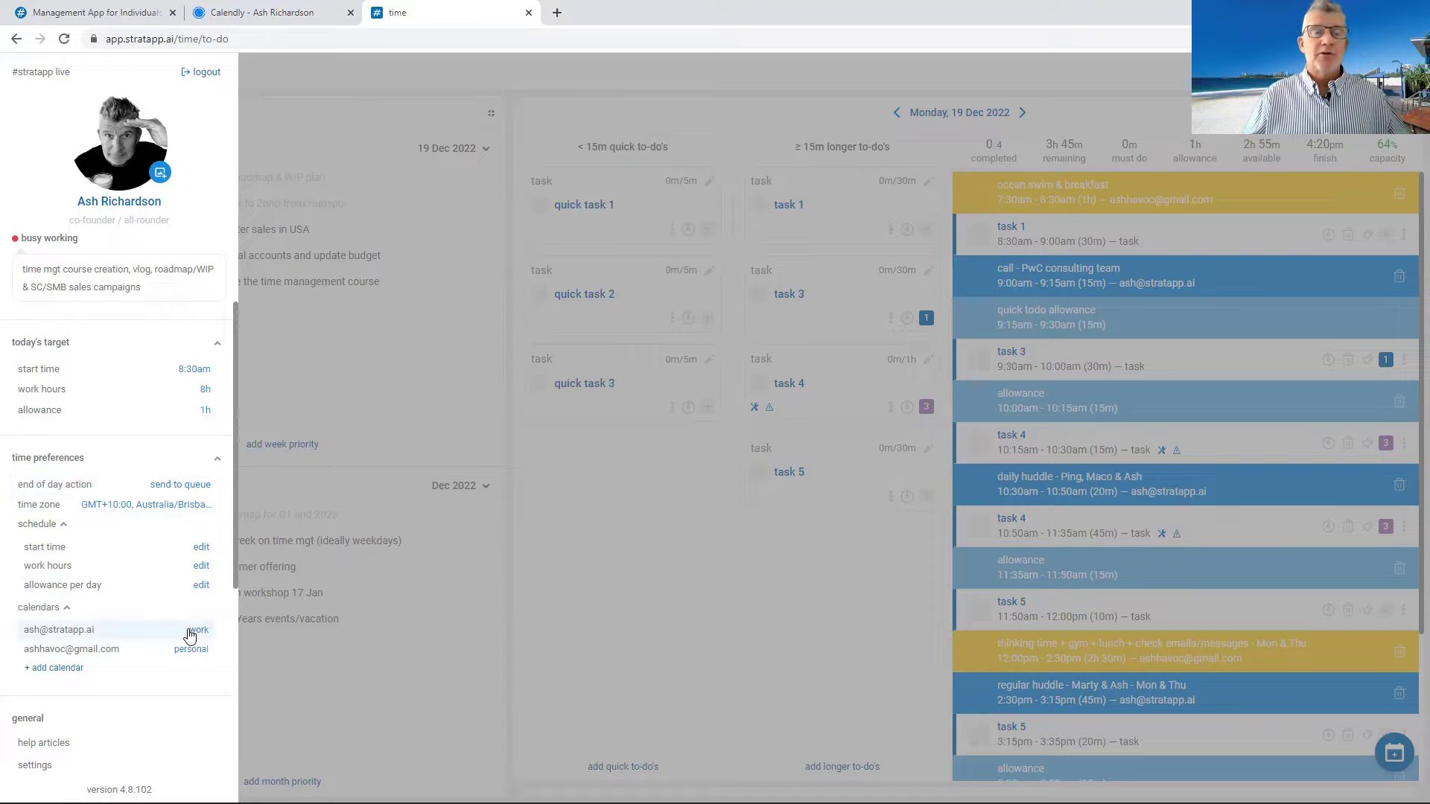
left_click(537, 616)
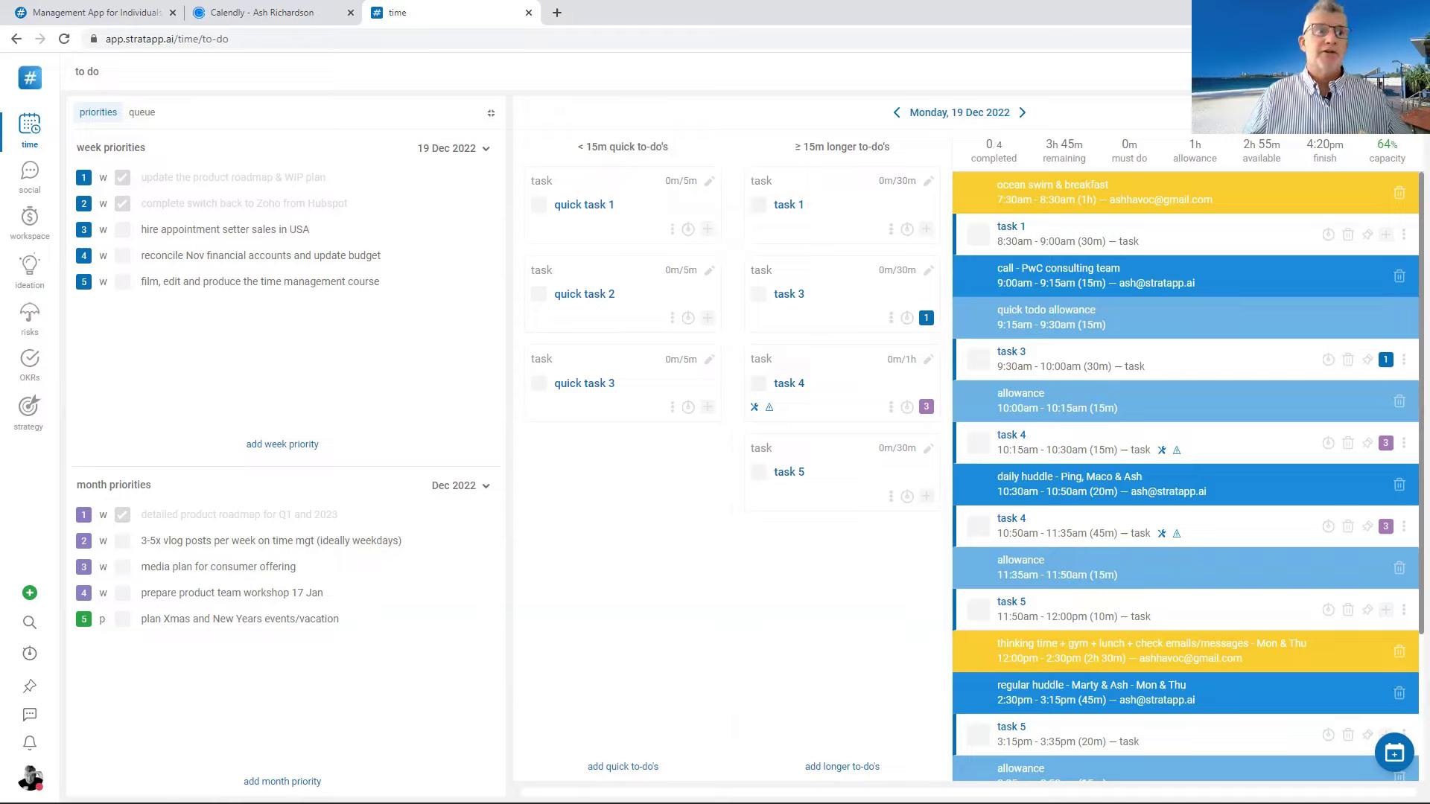
left_click(29, 778)
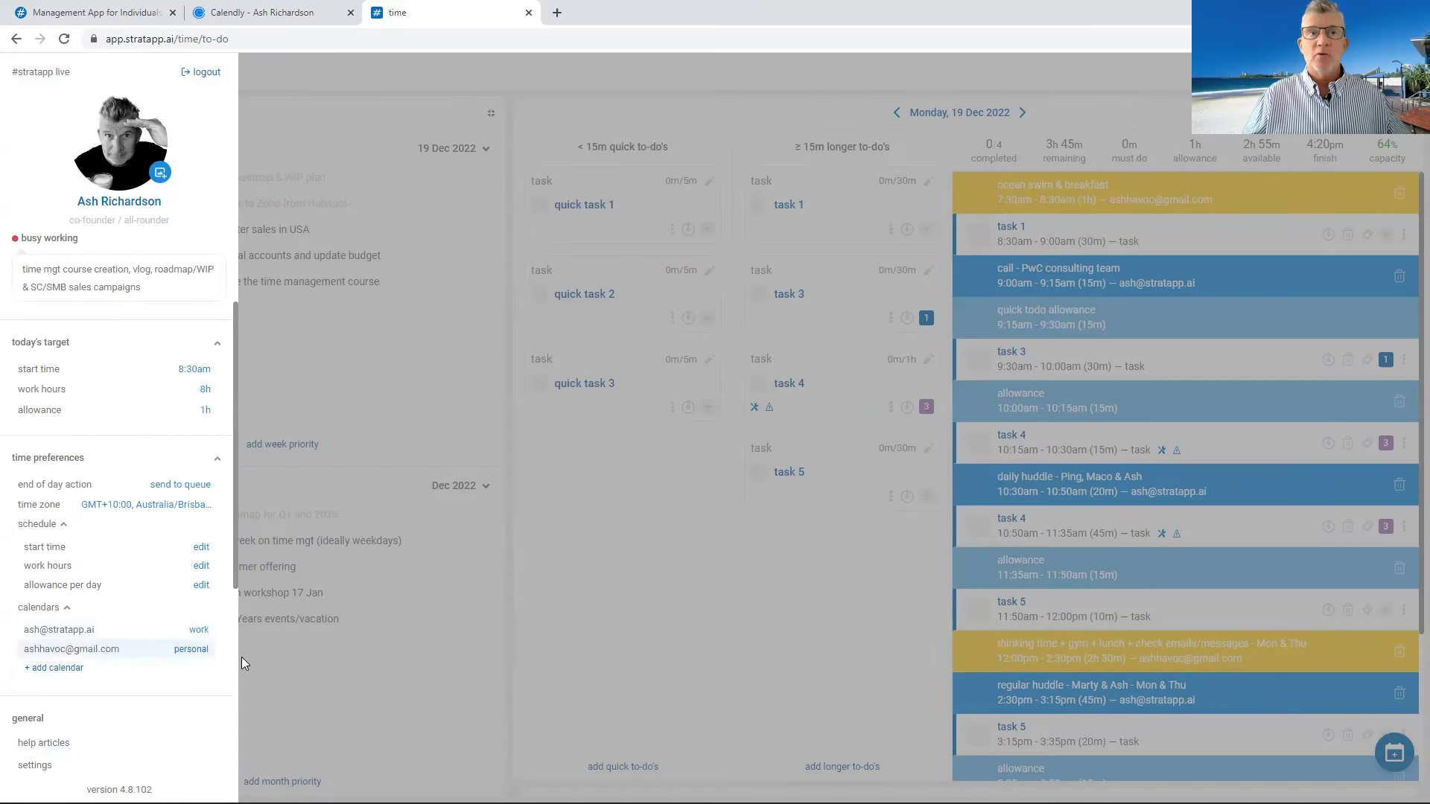
left_click(347, 676)
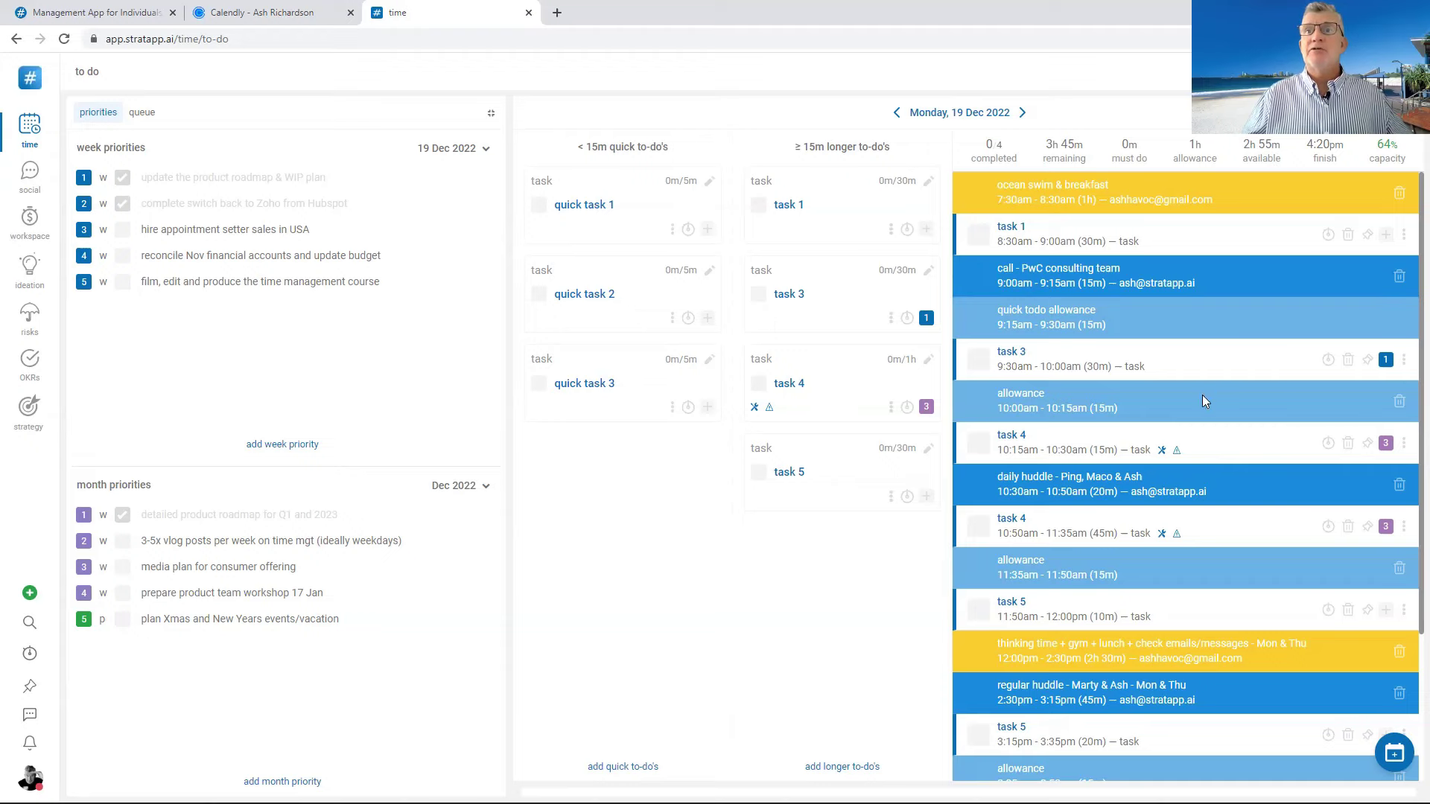
Step: Review the full Monday, 19 Dec 2022 schedule, checking its tasks, meetings, allowance blocks and available time against the day's totals
scroll(1202, 395, "down", 3)
scroll(1132, 628, "down", 1)
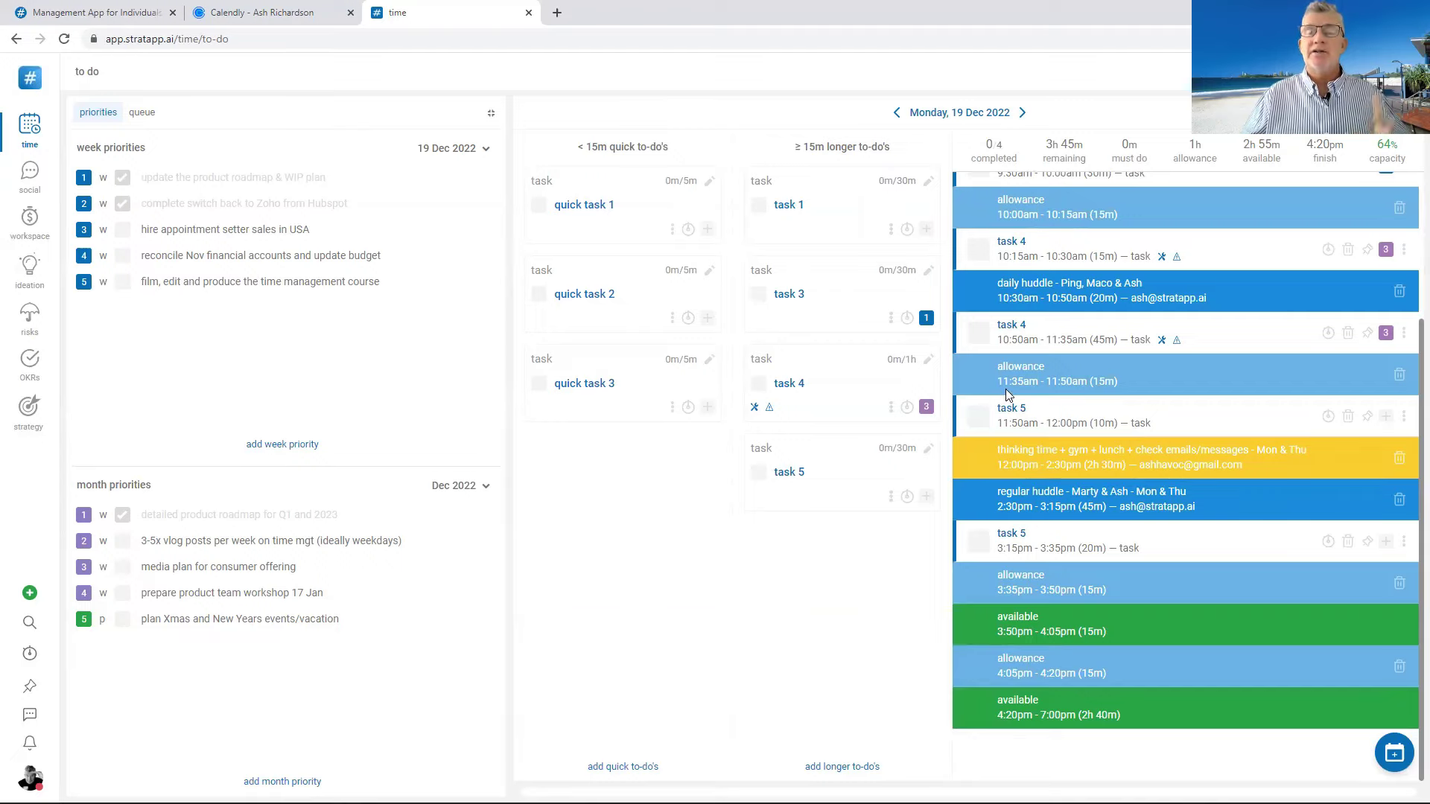
mouse_move(928, 117)
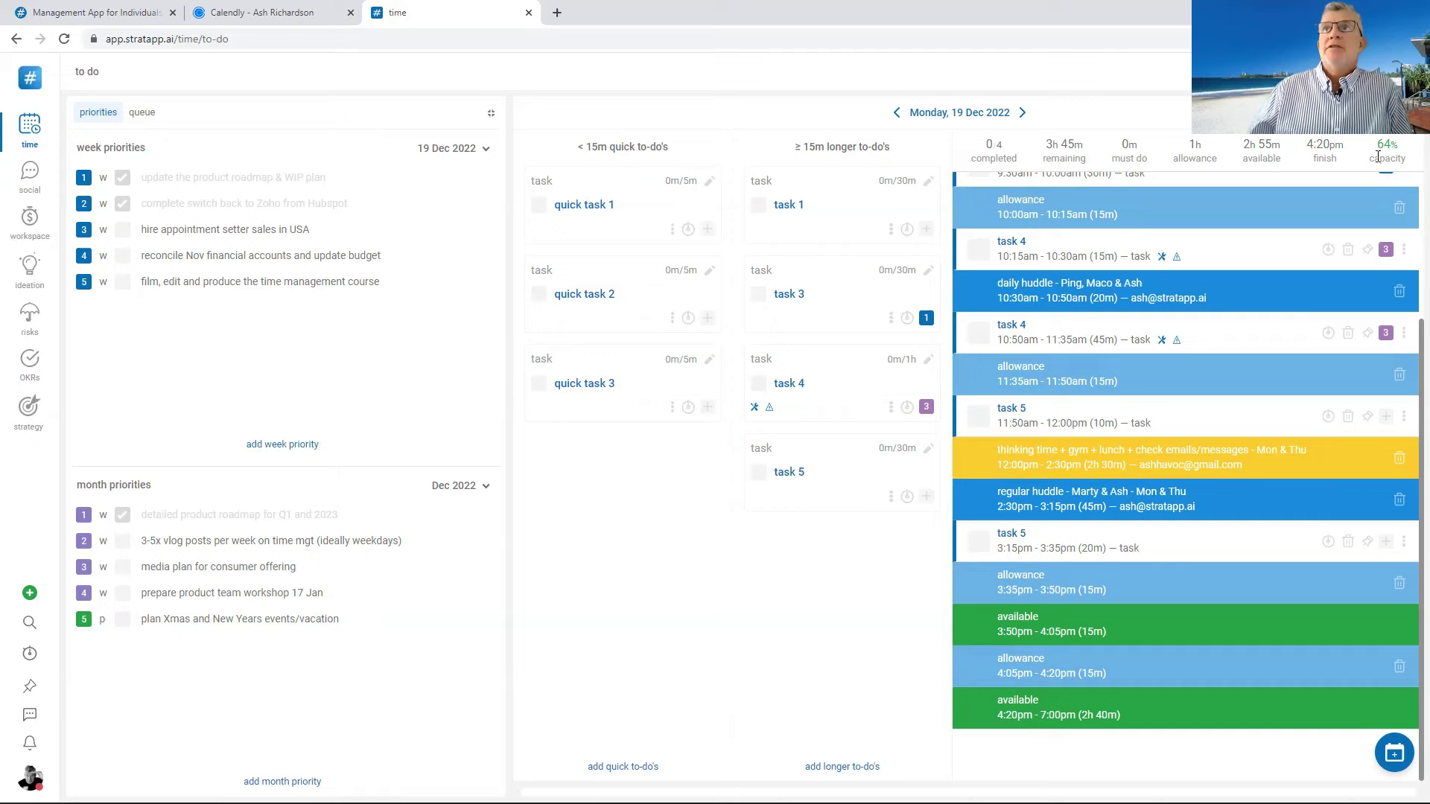
scroll(1067, 352, "up", 2)
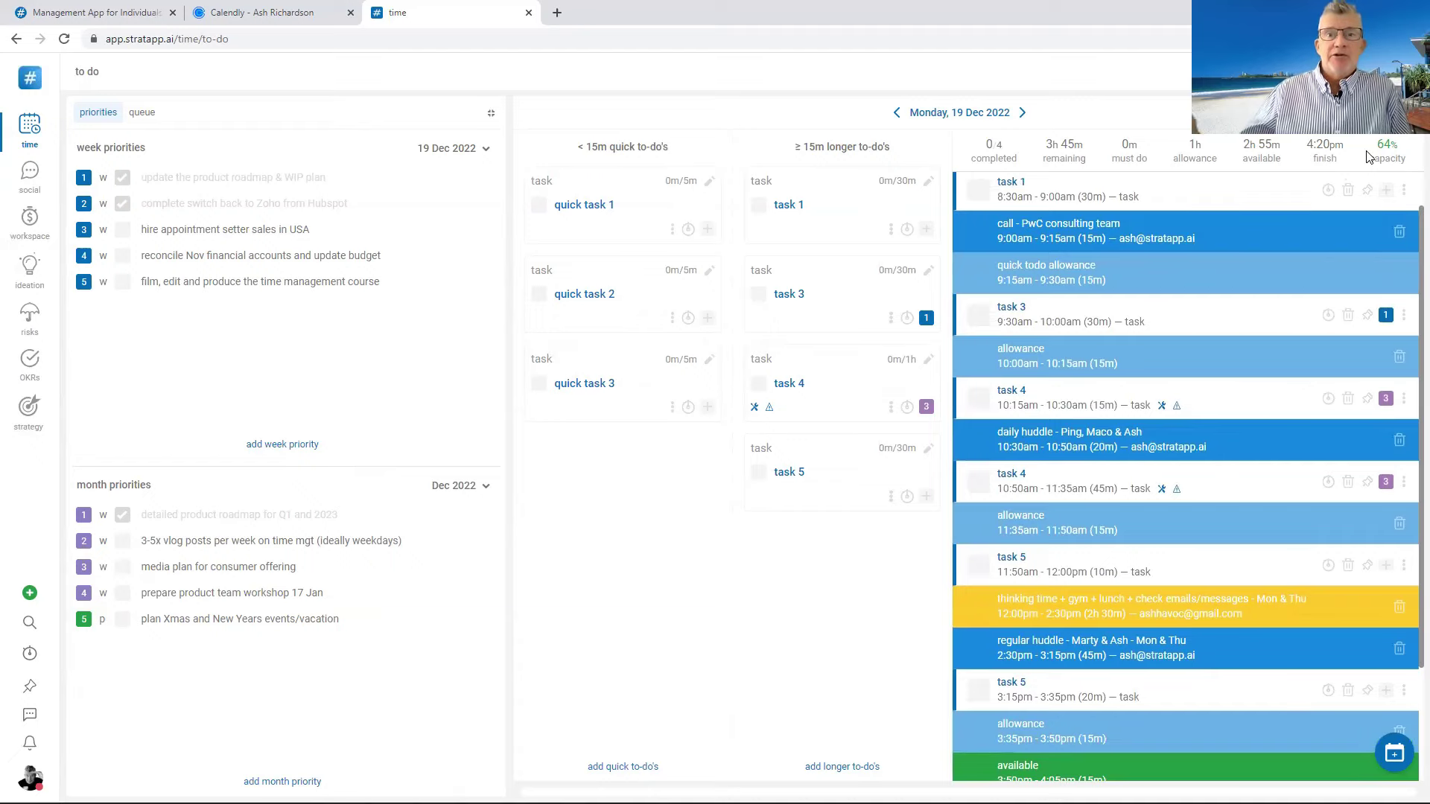
scroll(1194, 247, "up", 1)
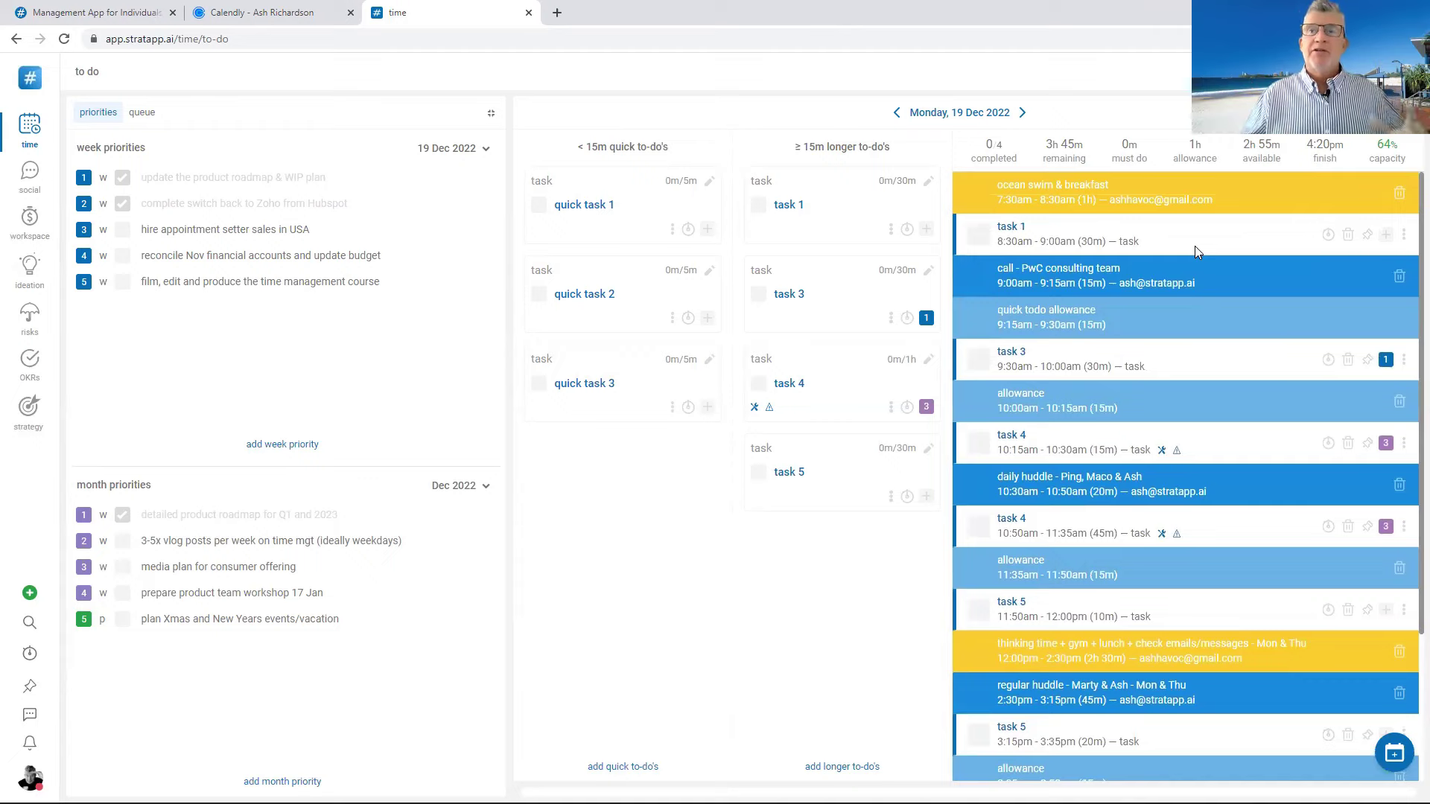
scroll(1063, 596, "down", 2)
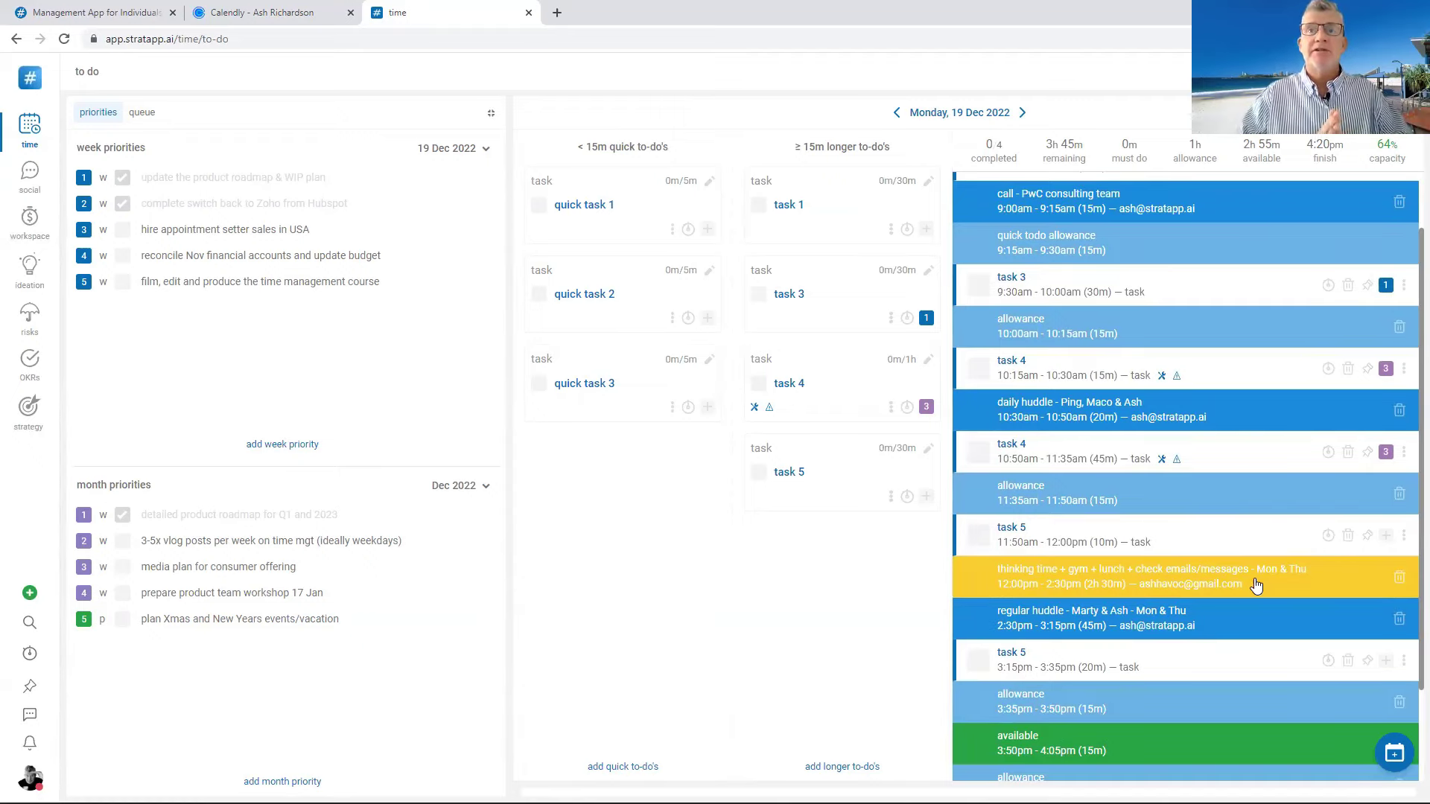
scroll(1256, 585, "down", 1)
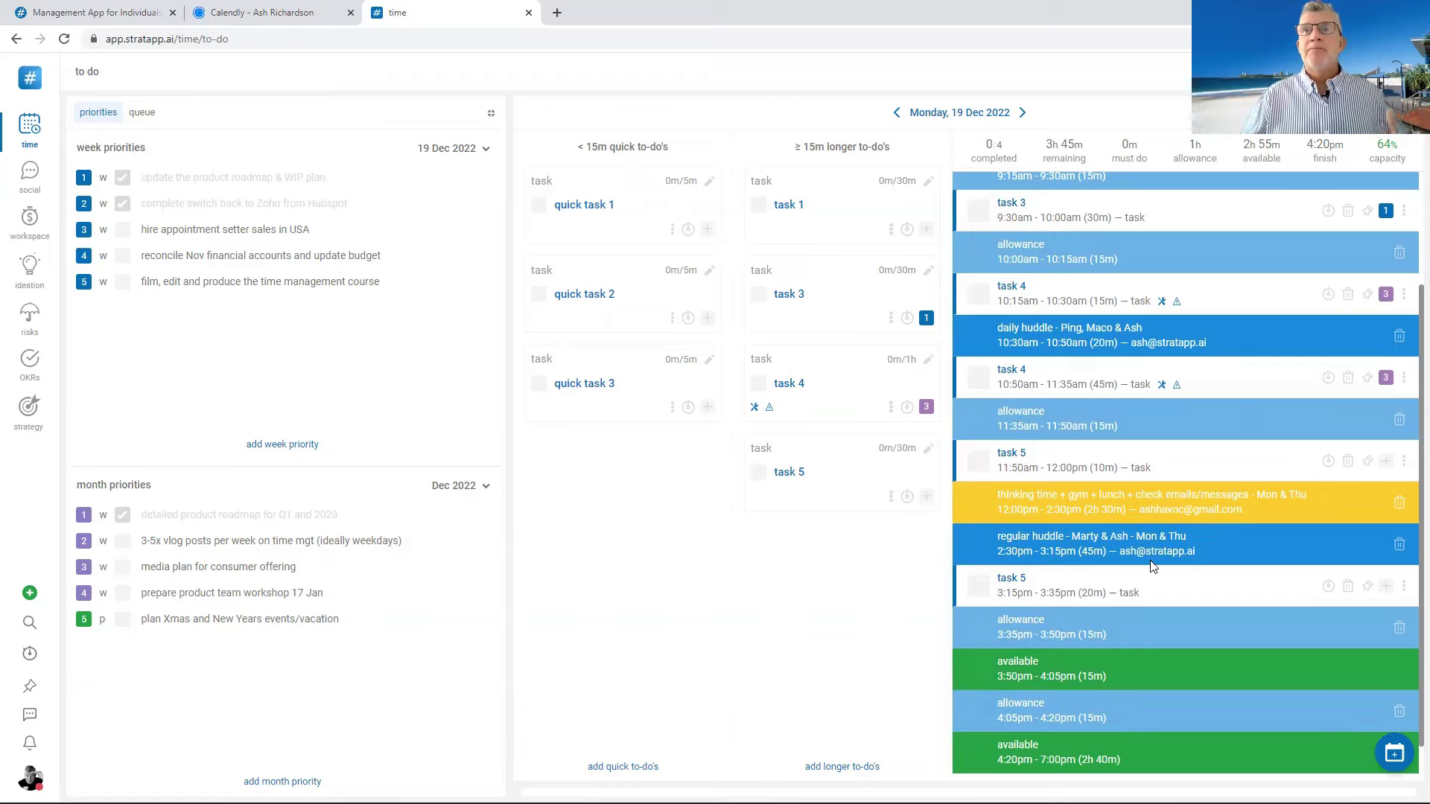
scroll(1124, 536, "down", 1)
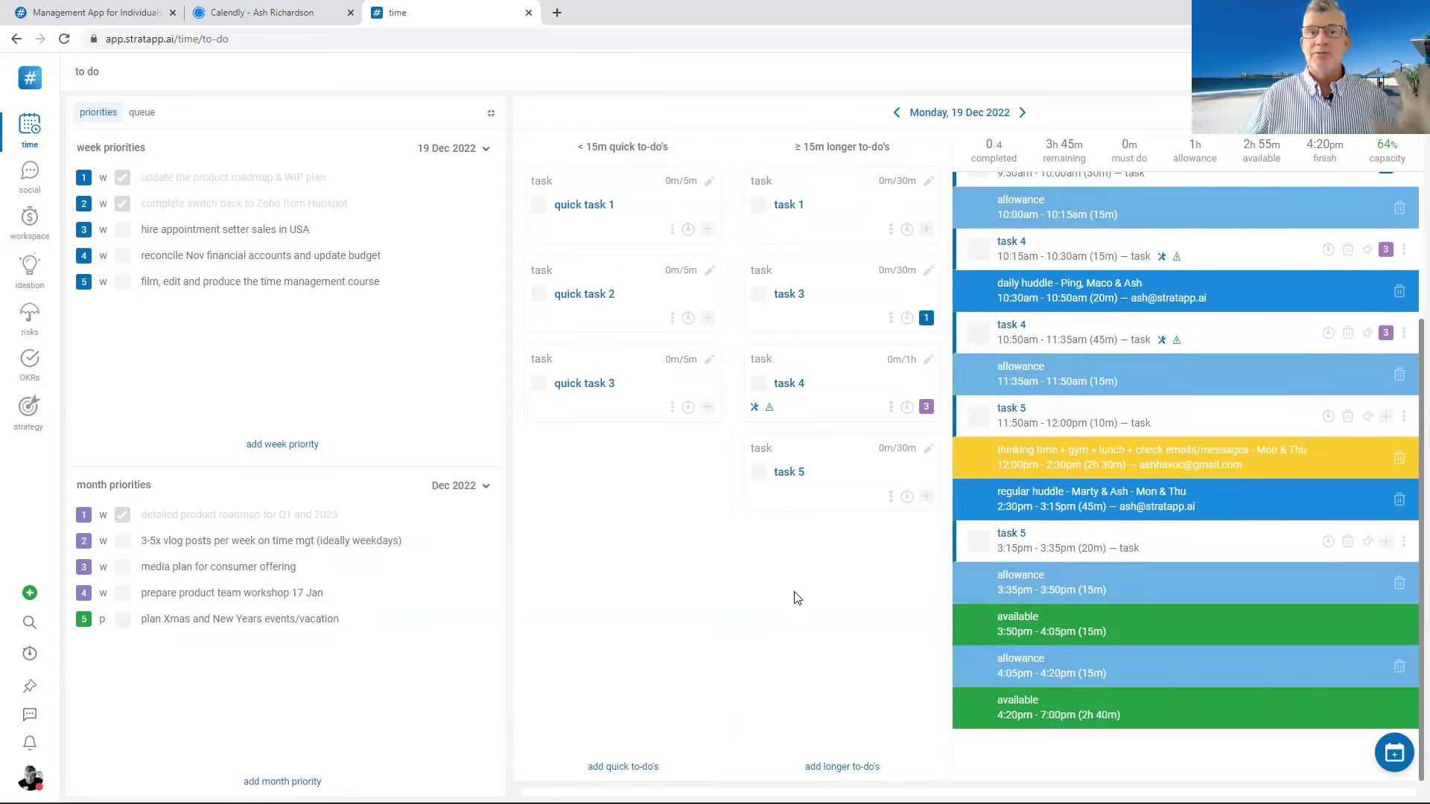
scroll(1161, 246, "up", 1)
scroll(1117, 603, "down", 1)
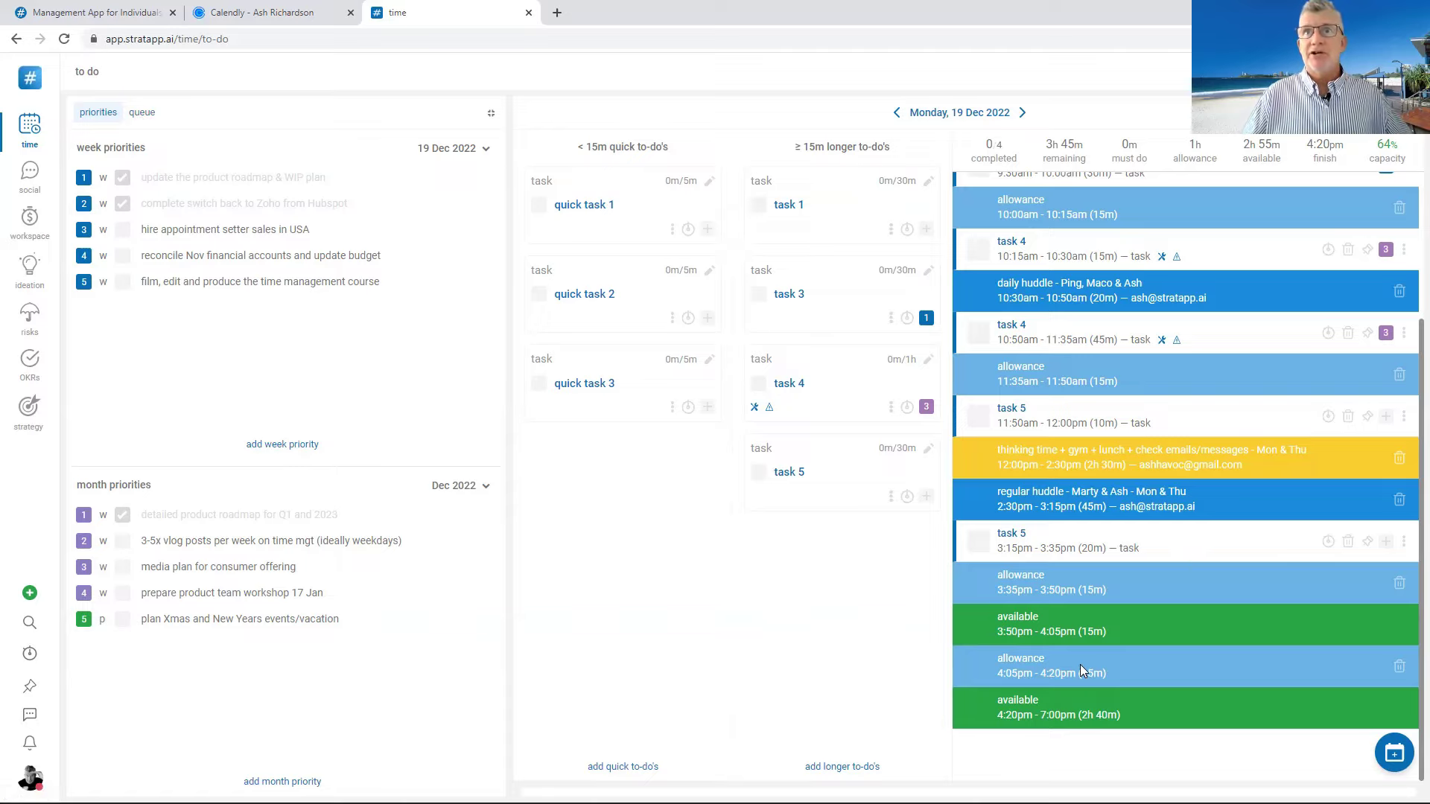
scroll(1080, 664, "up", 1)
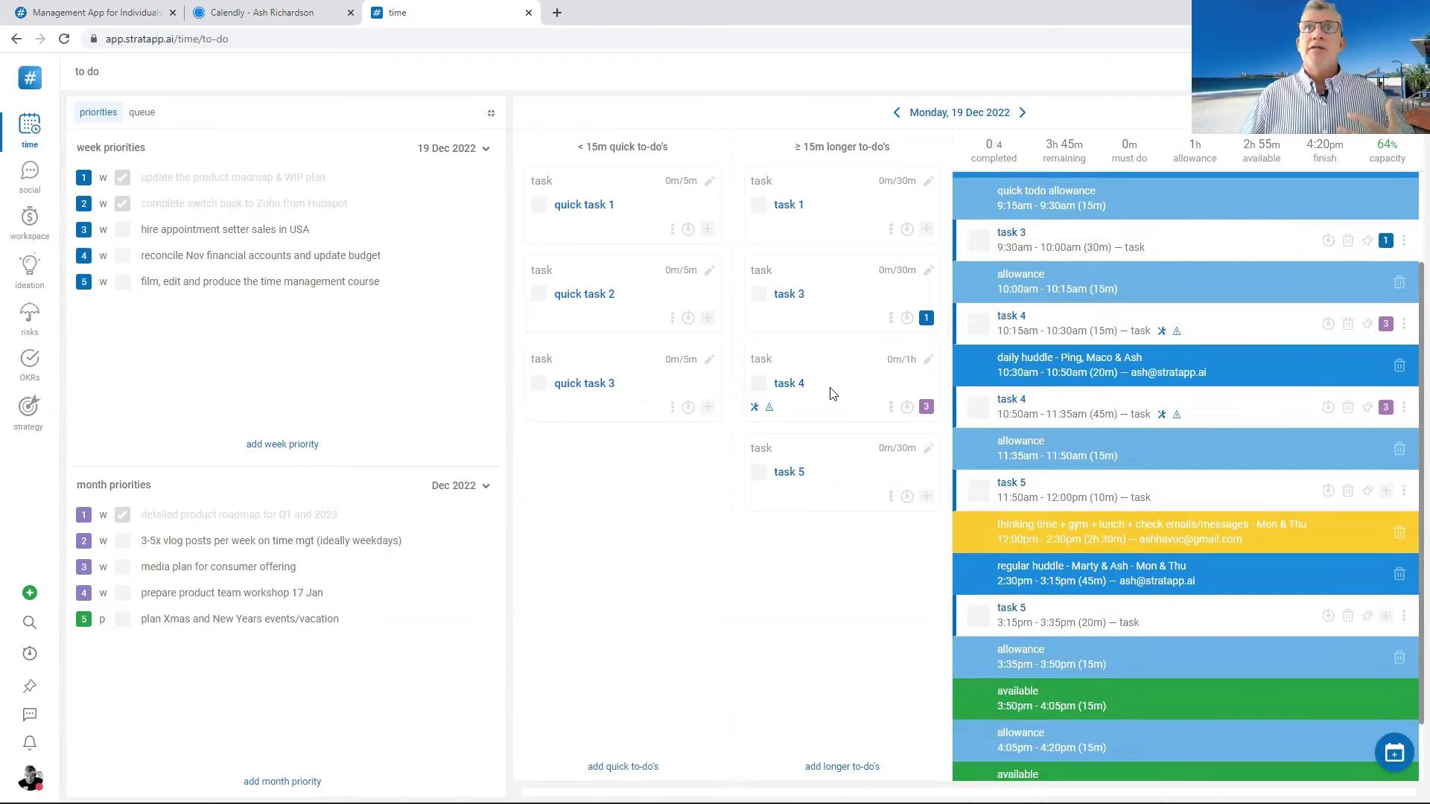
Step: Move task 3 above task 1 in the longer to-do's and set task 1's planned time to 1h 30m
left_click_drag(817, 310, 819, 237)
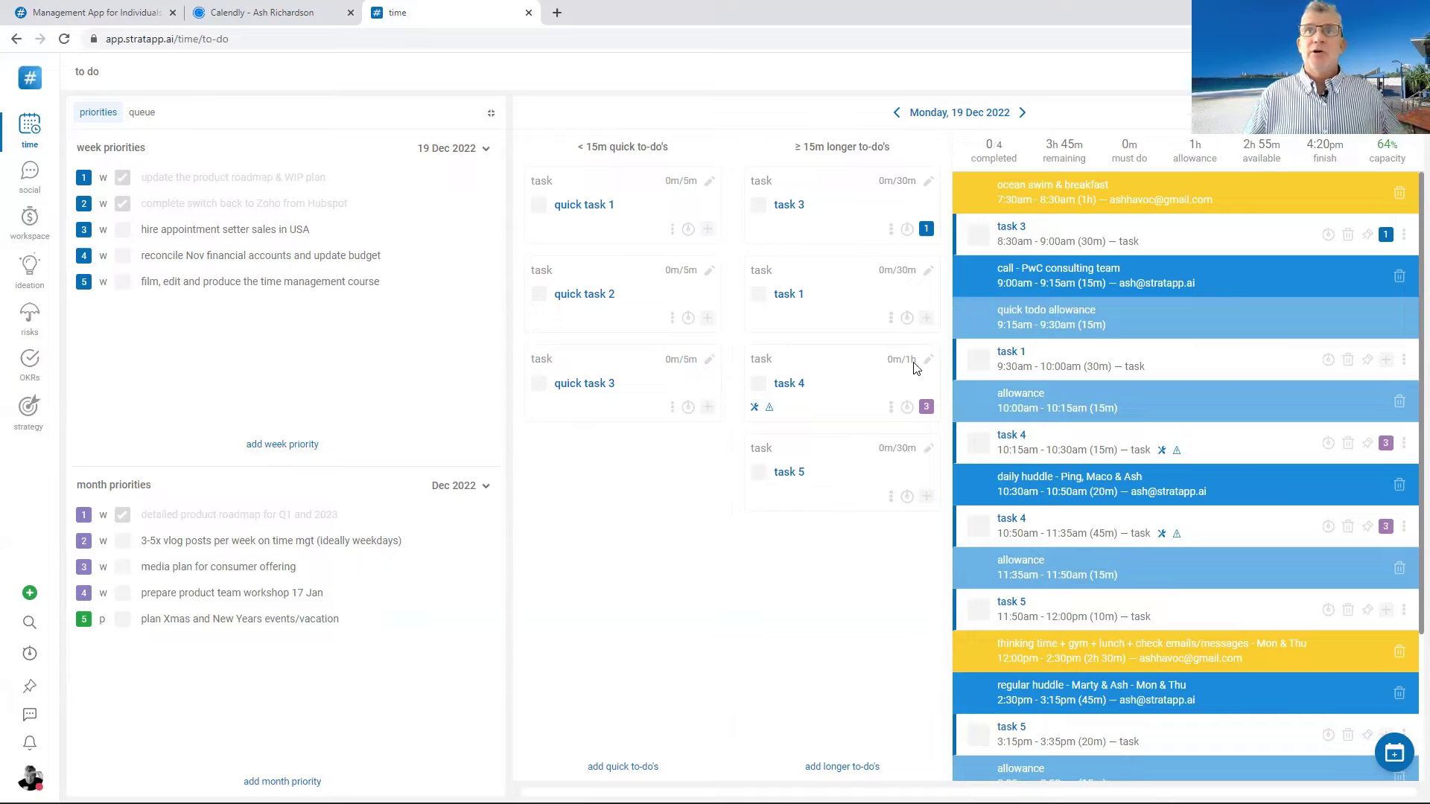
left_click(930, 273)
left_click(907, 252)
left_click(940, 231)
left_click(1032, 321)
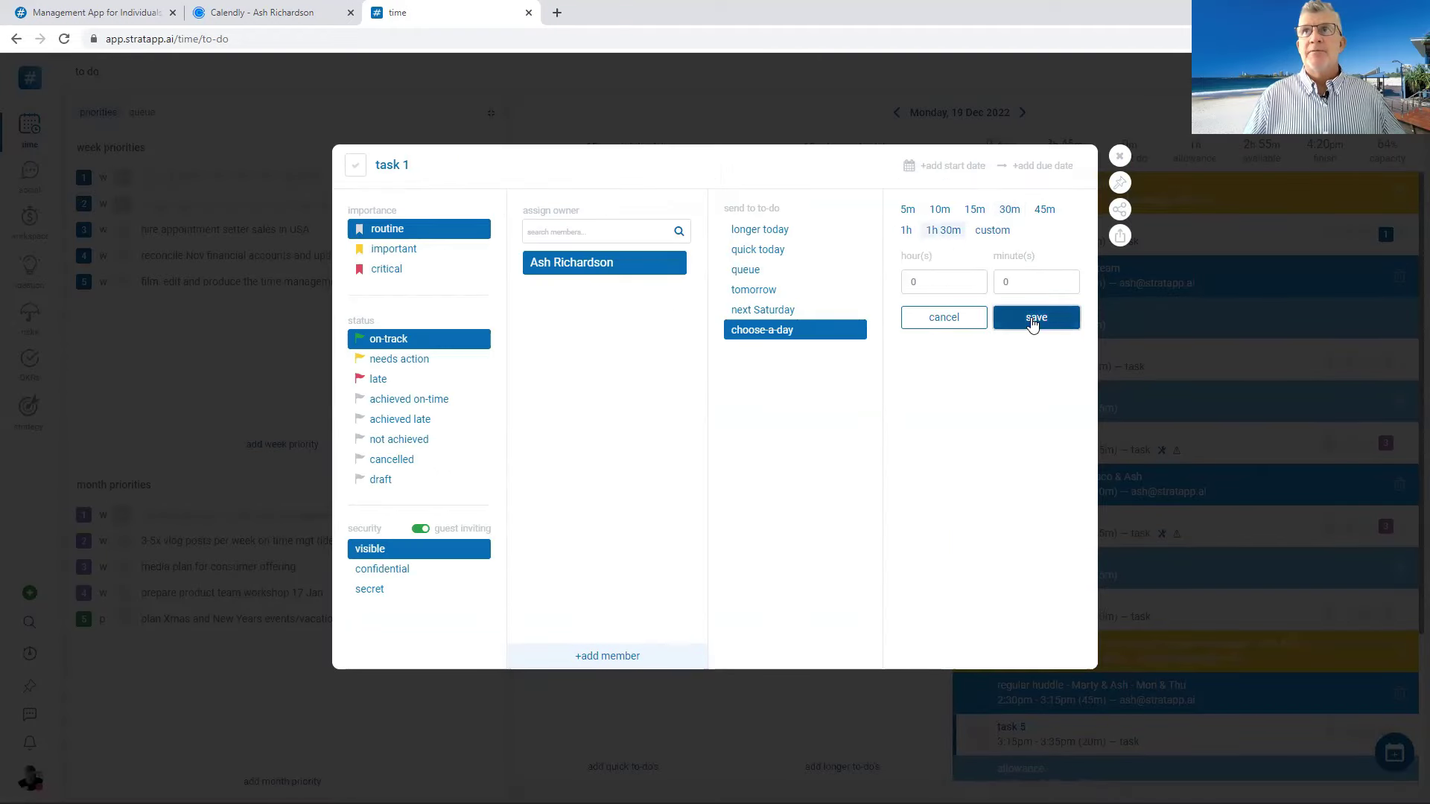
left_click(1119, 155)
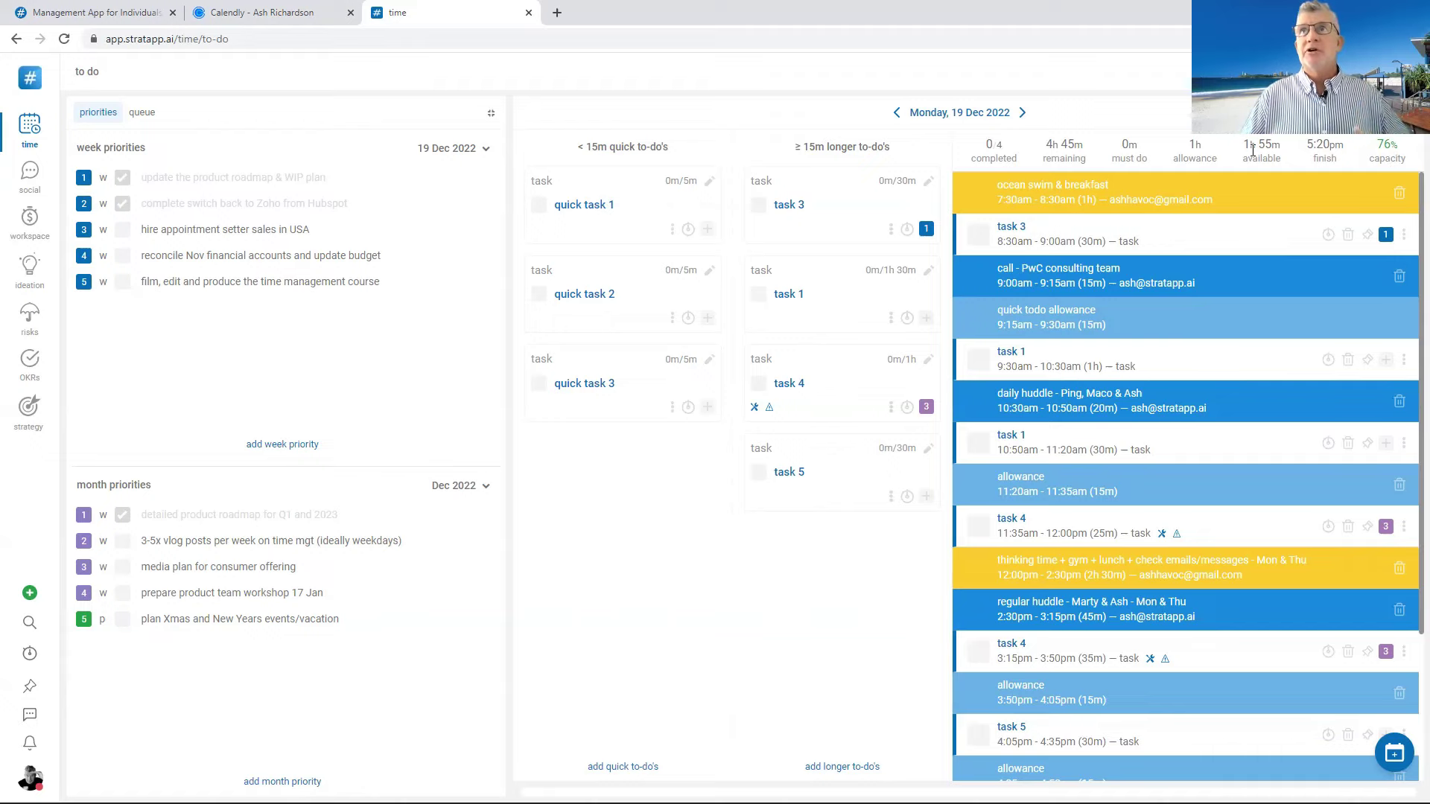
Step: Set the type of task 5 in the longer to-do's to personal
scroll(1073, 631, "down", 3)
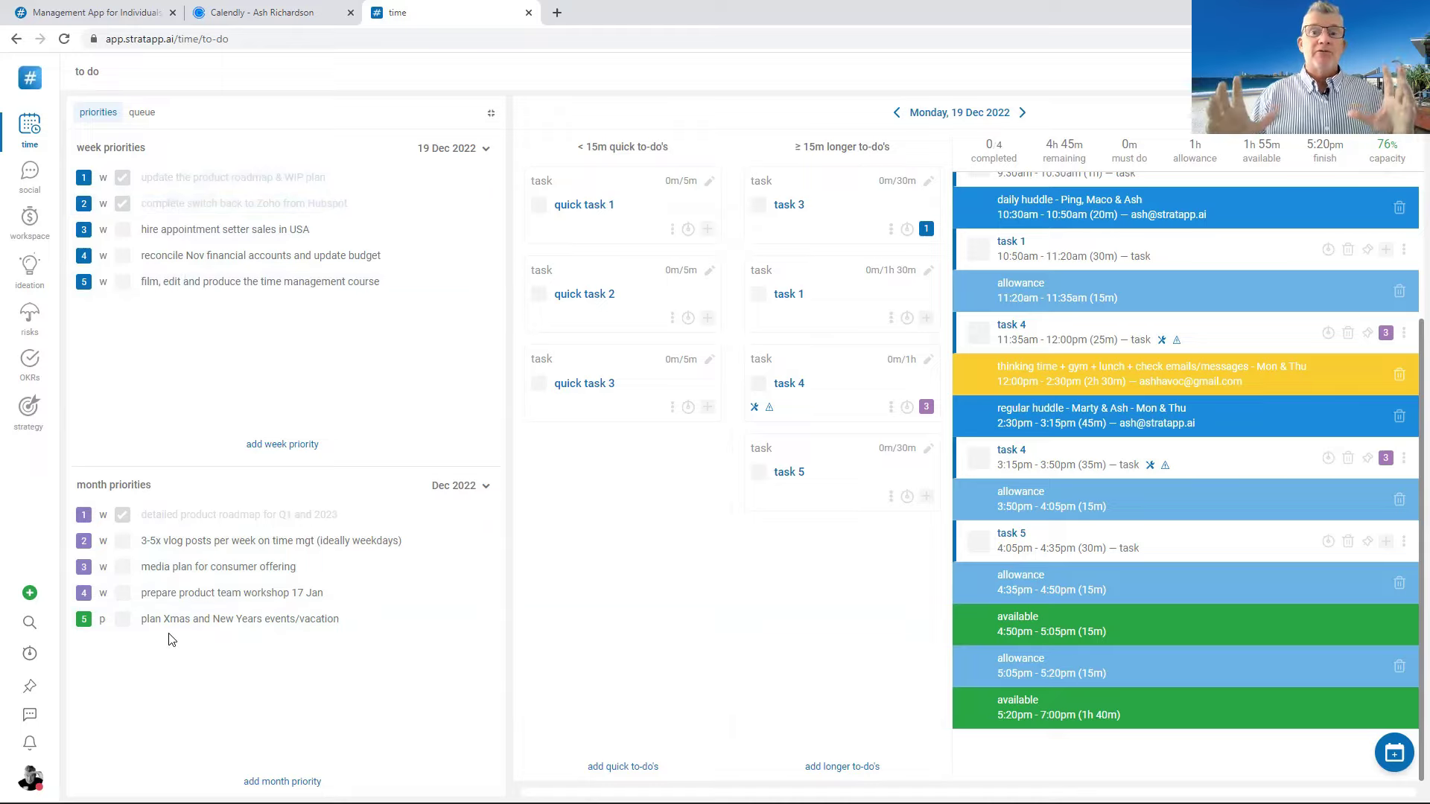
left_click(102, 620)
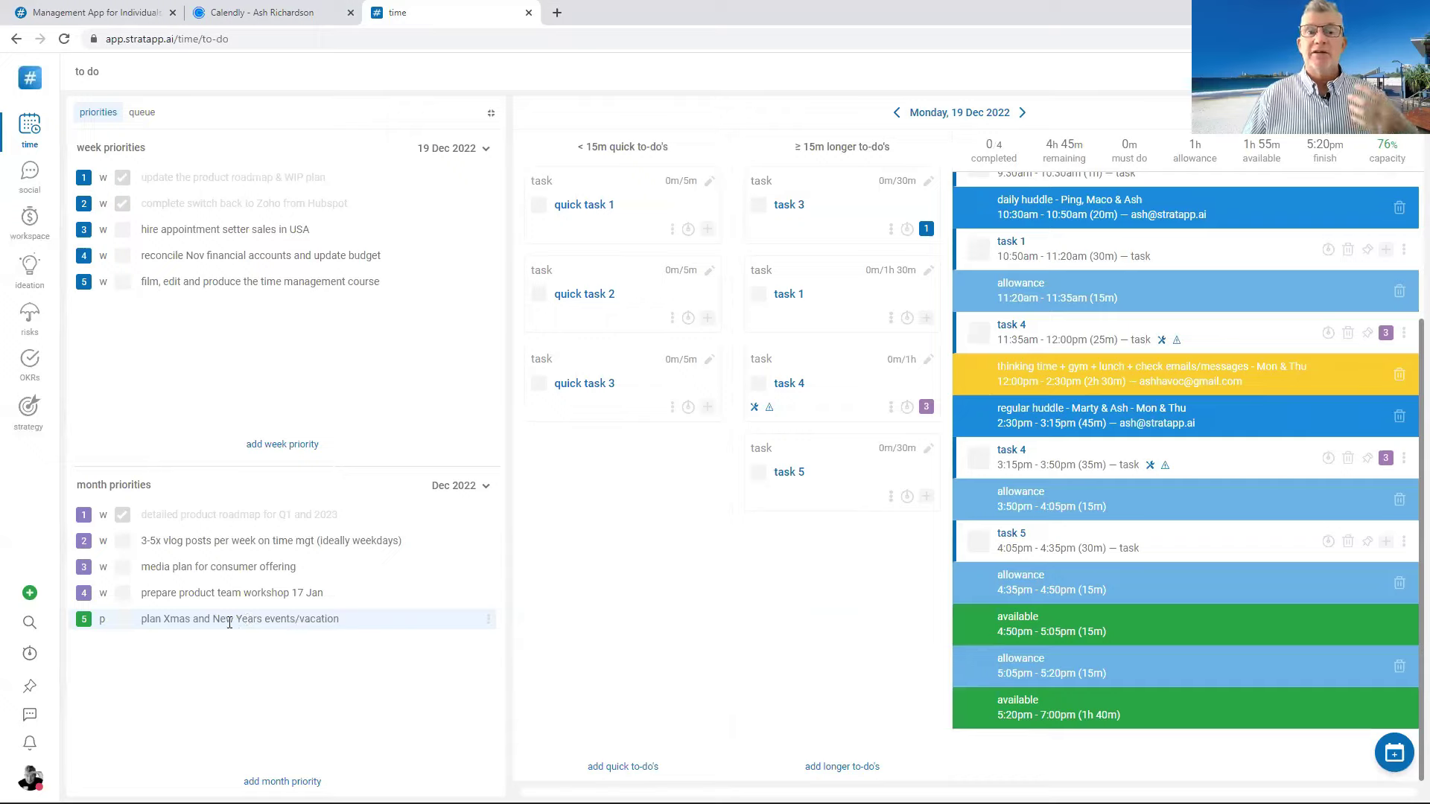
left_click(891, 496)
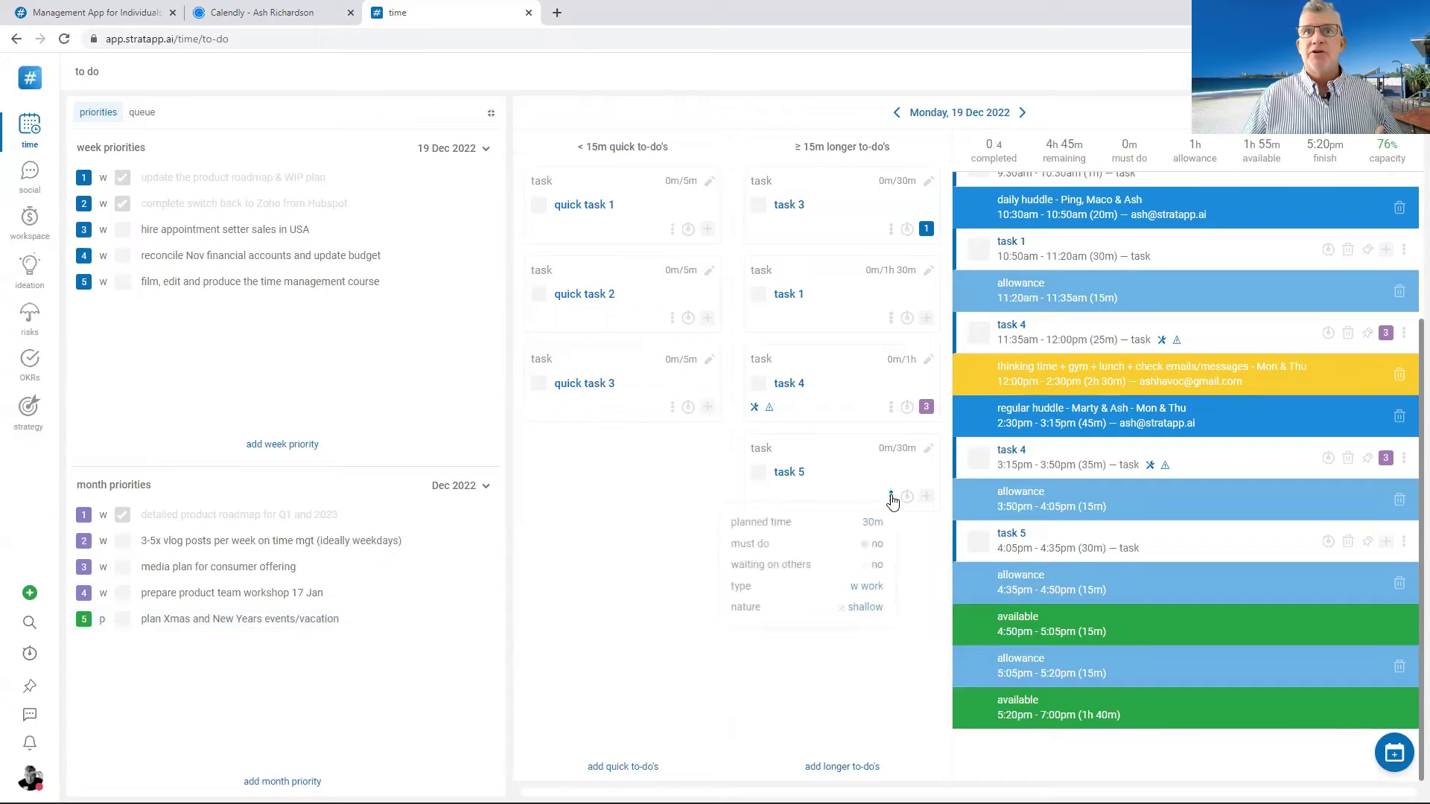
left_click(873, 586)
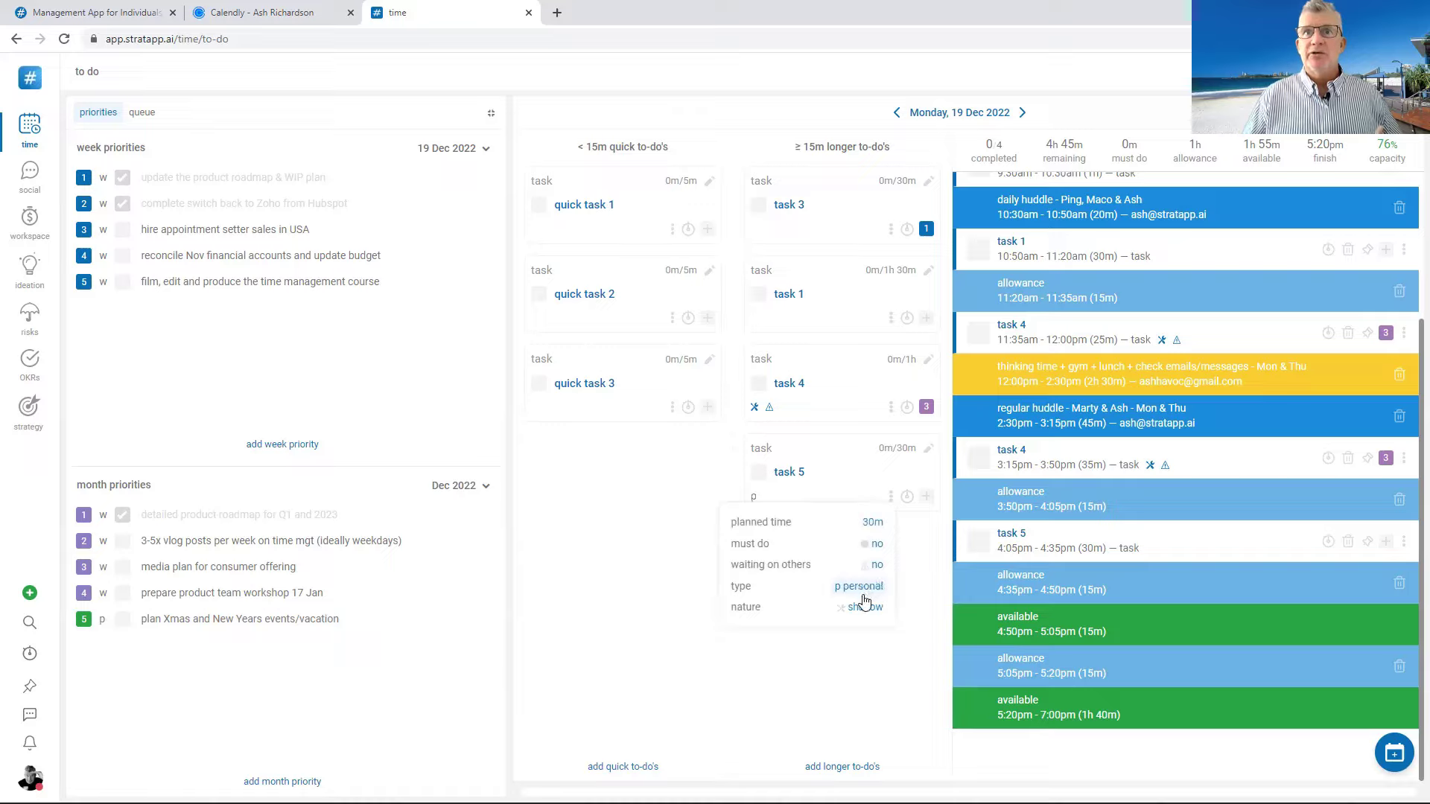
left_click(808, 675)
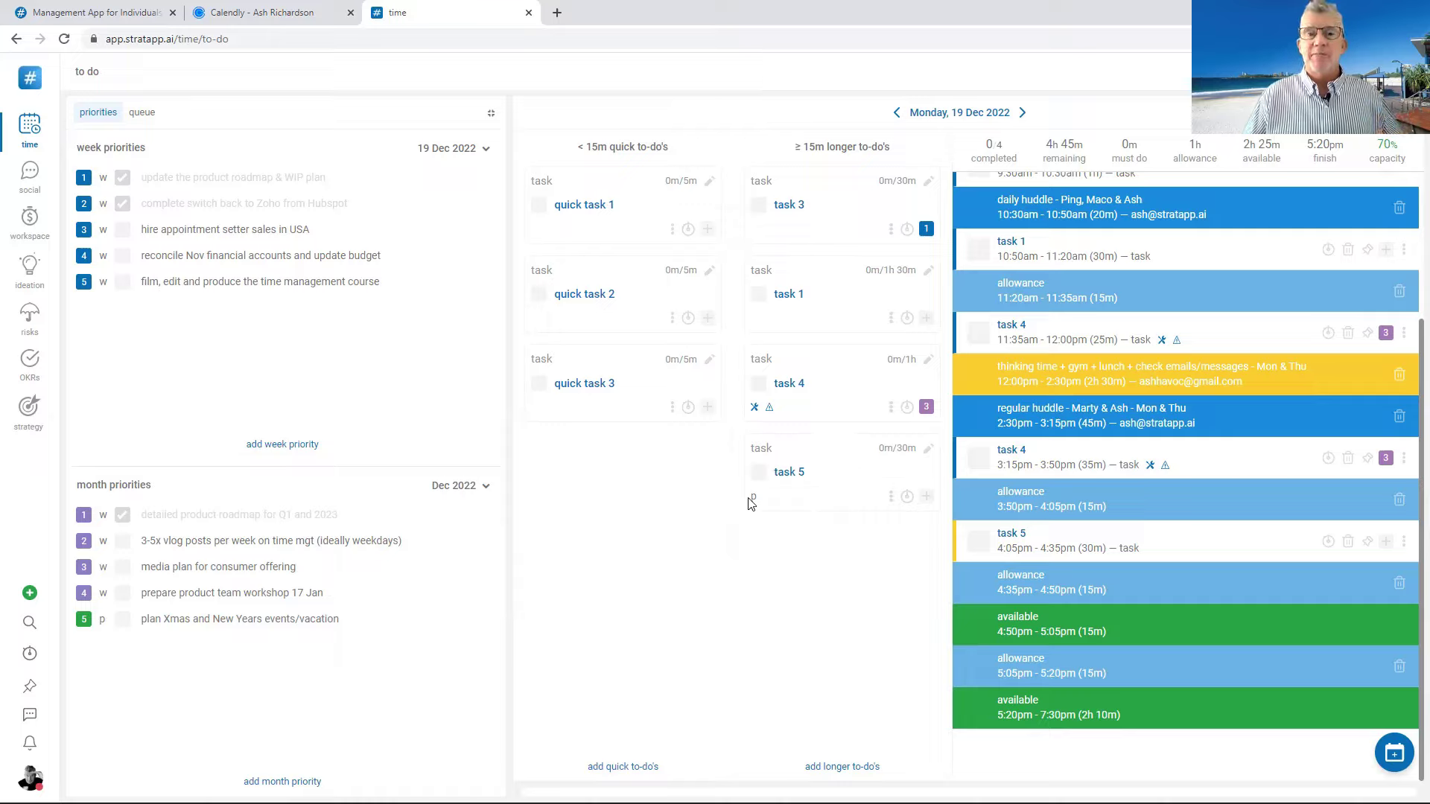
Step: Mark task 1 in the longer to-do's as a must do
left_click(892, 320)
left_click(876, 366)
left_click(834, 531)
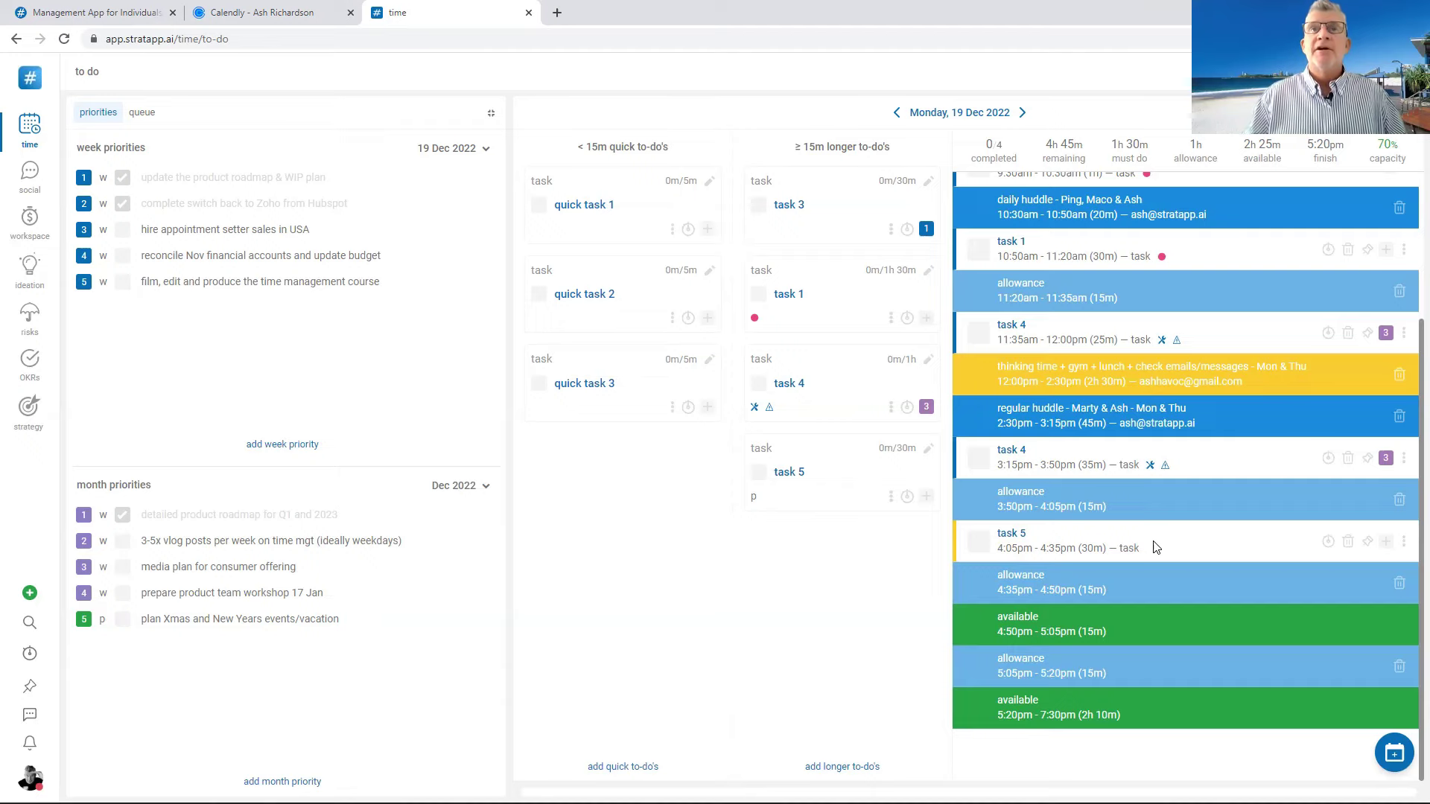
Step: Review the allowance per day for each weekday in the profile's schedule preferences, leaving the values as they are
scroll(1153, 268, "up", 2)
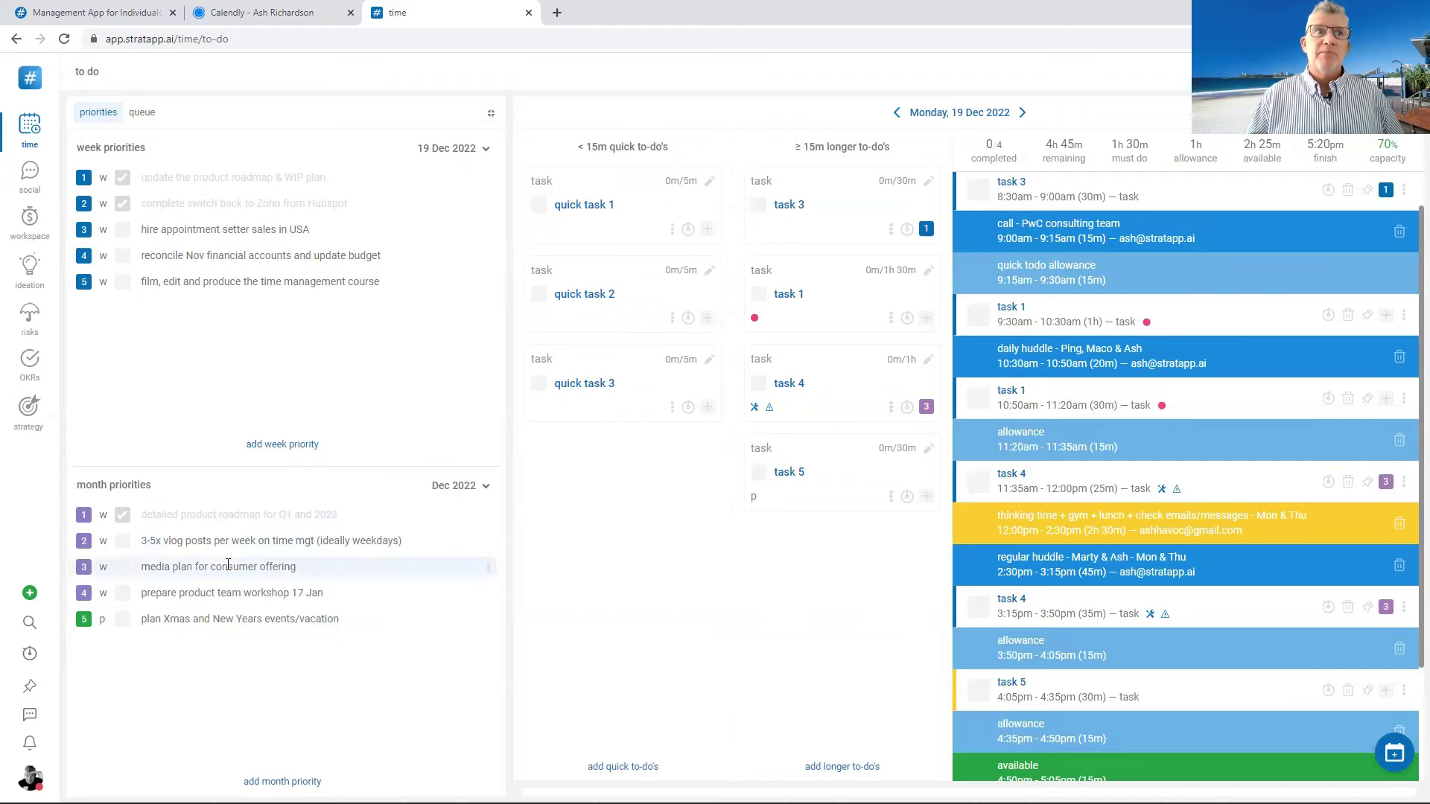
scroll(1278, 607, "up", 1)
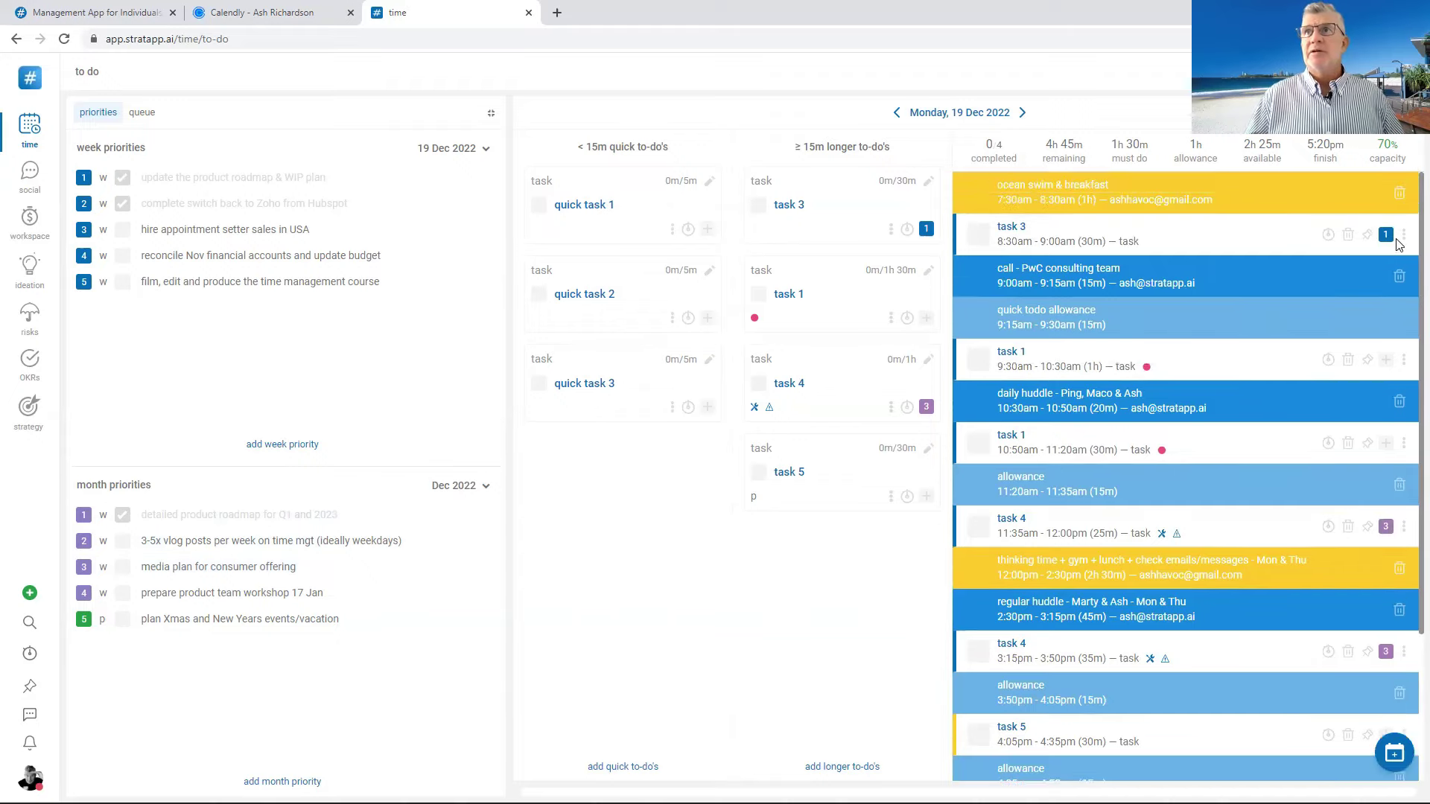
mouse_move(30, 220)
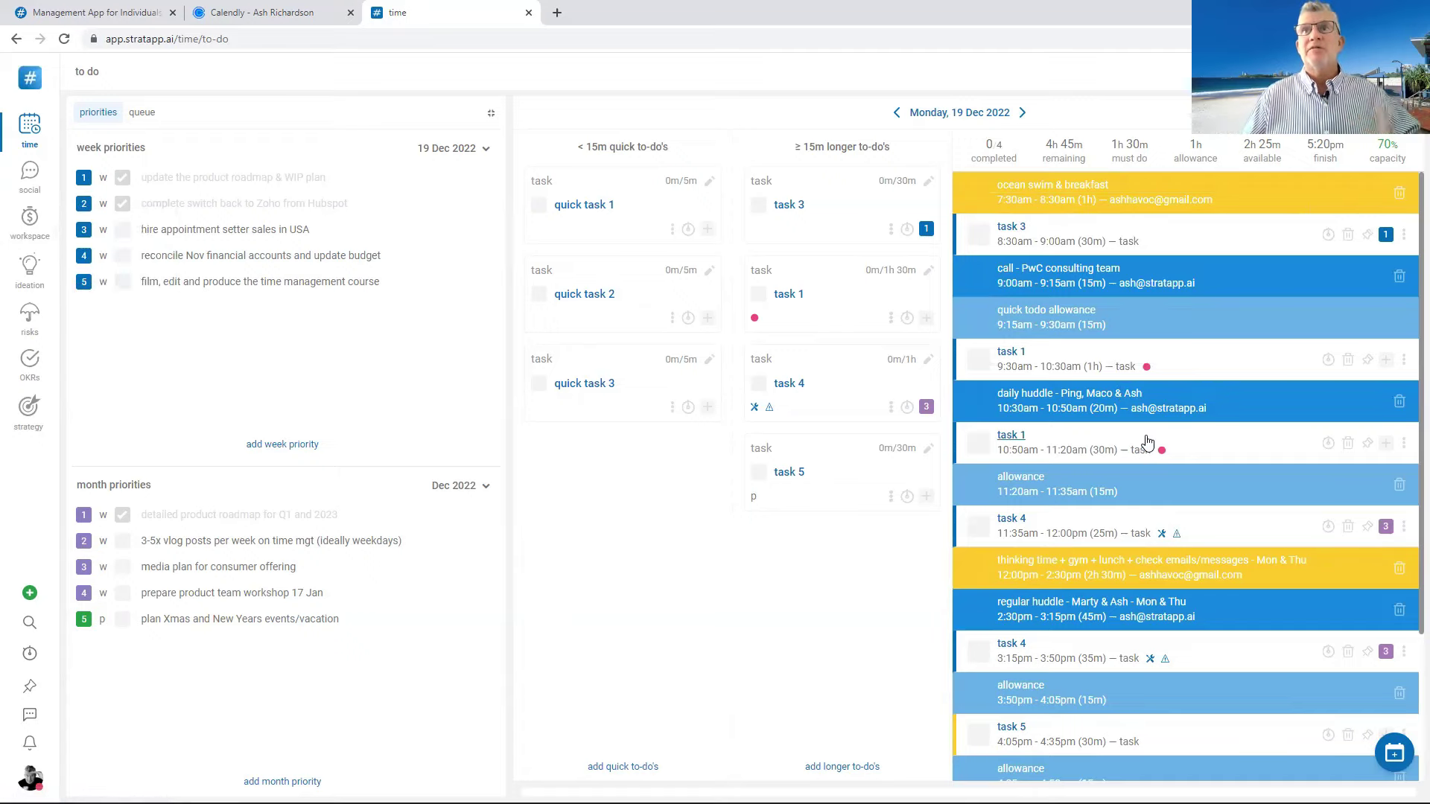
scroll(1147, 443, "down", 3)
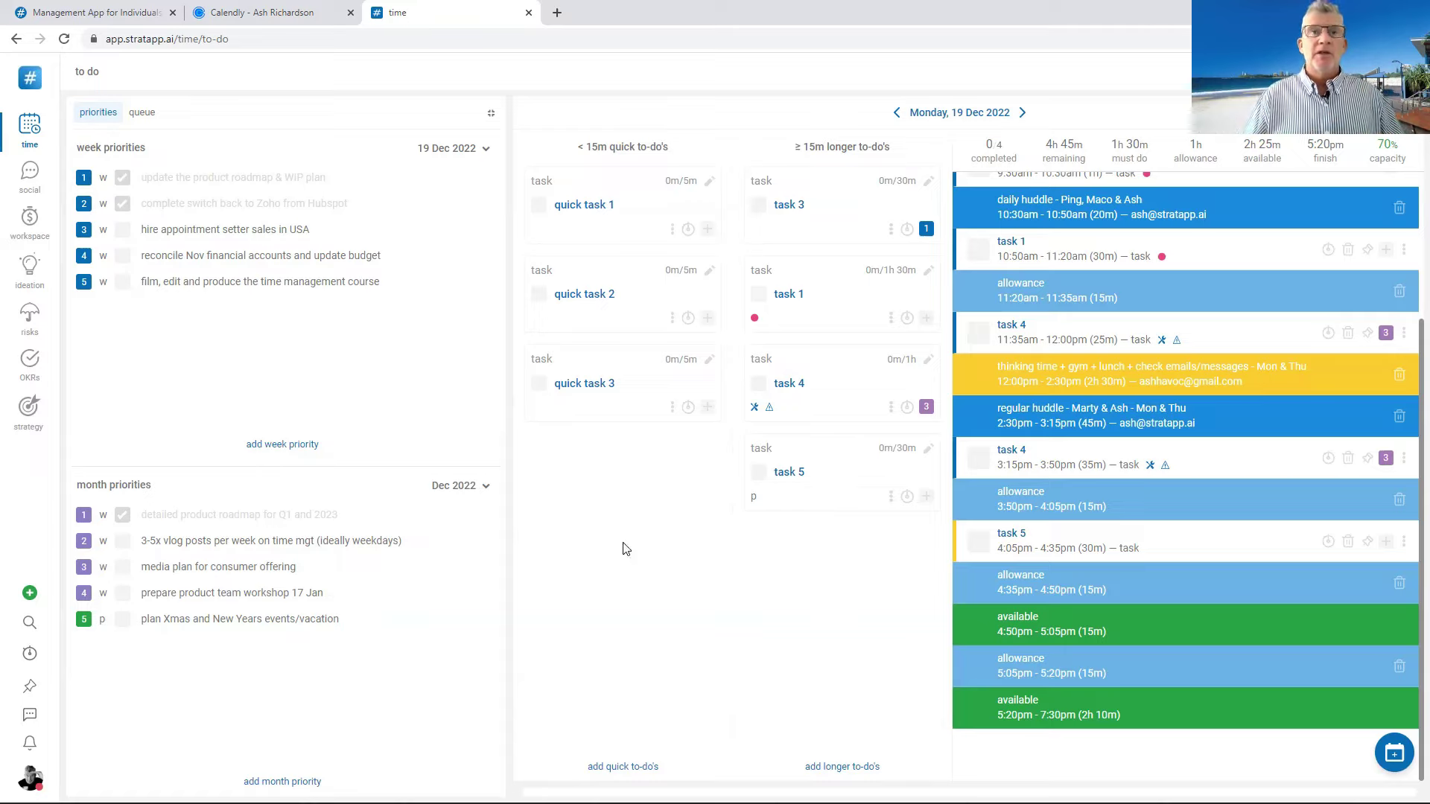
left_click(29, 778)
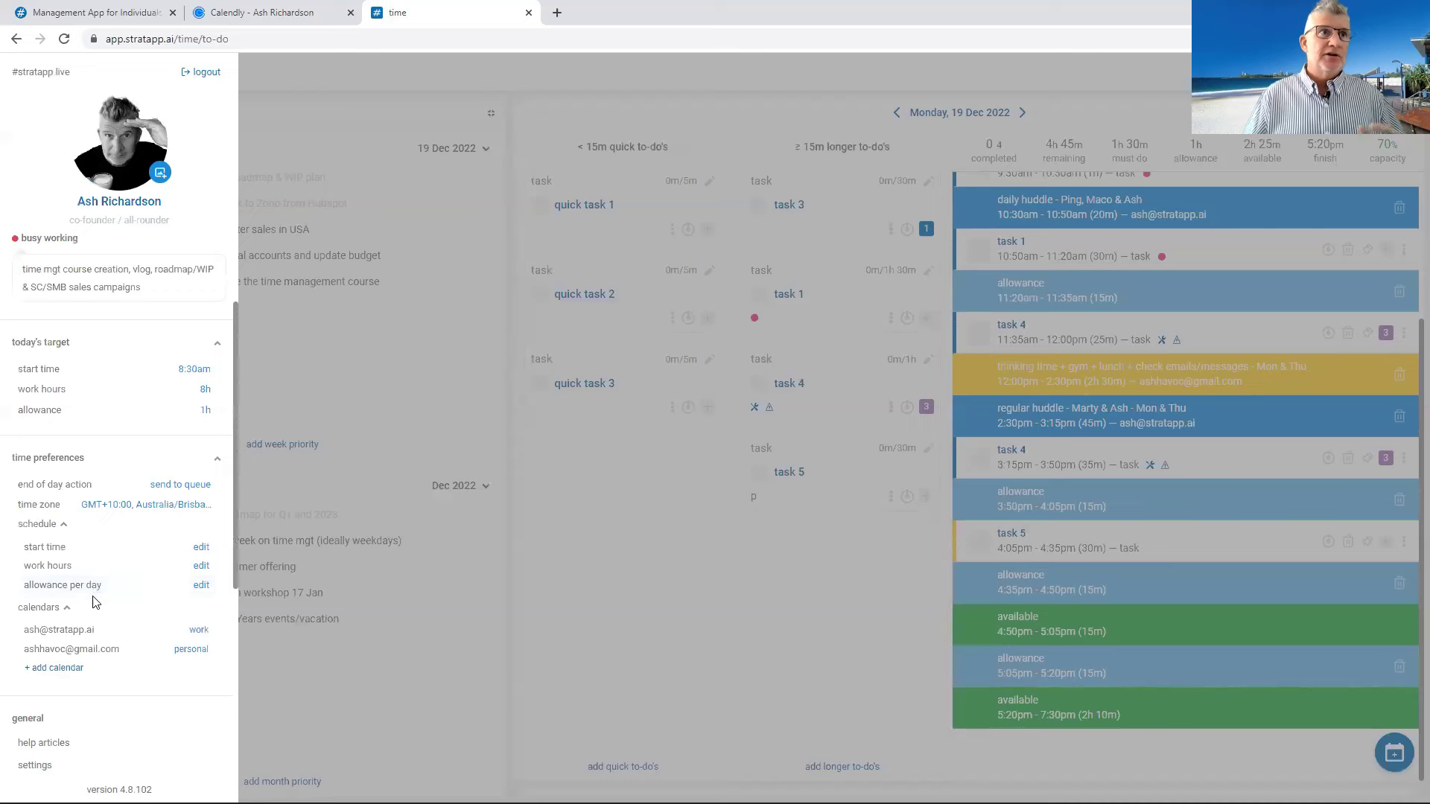
left_click(201, 587)
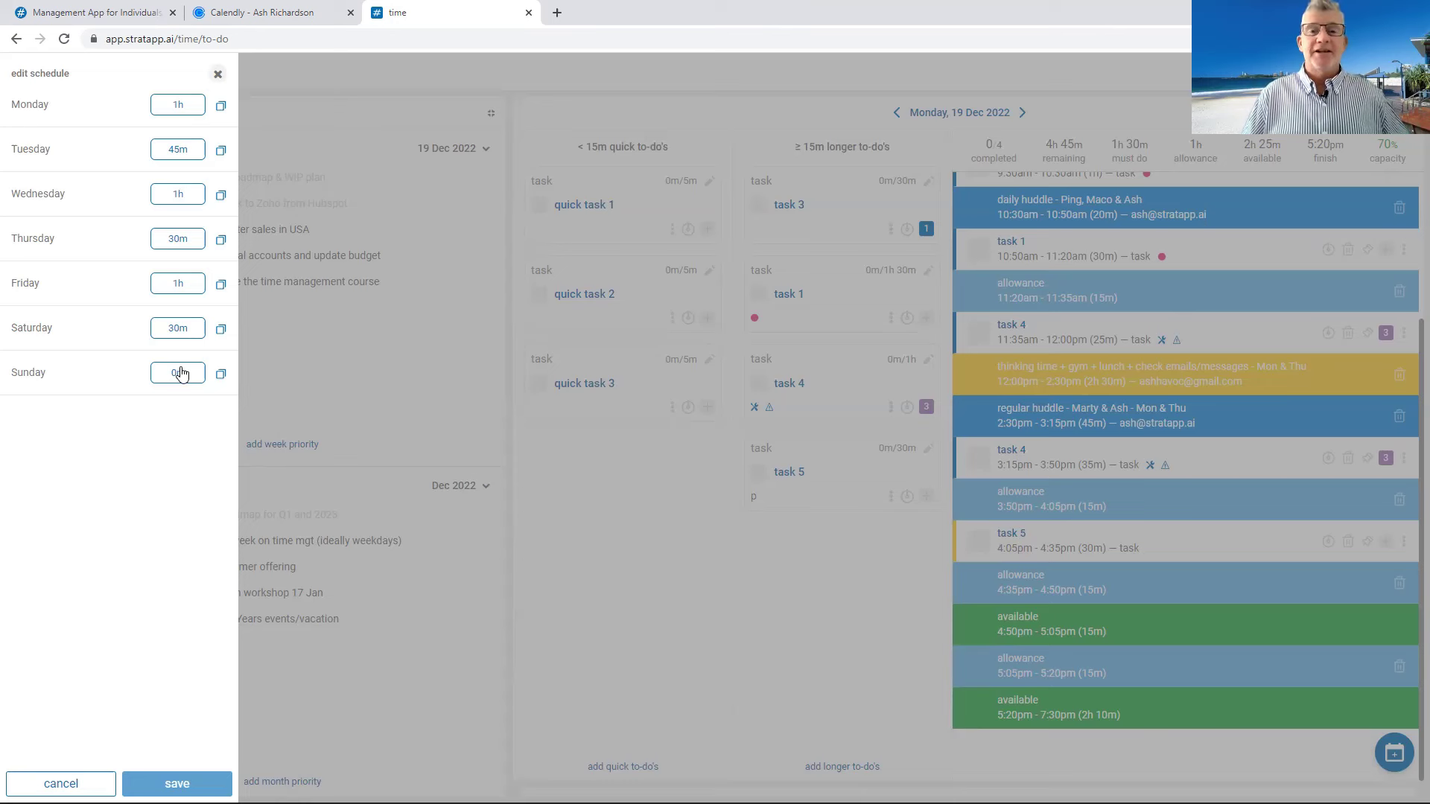
left_click(454, 294)
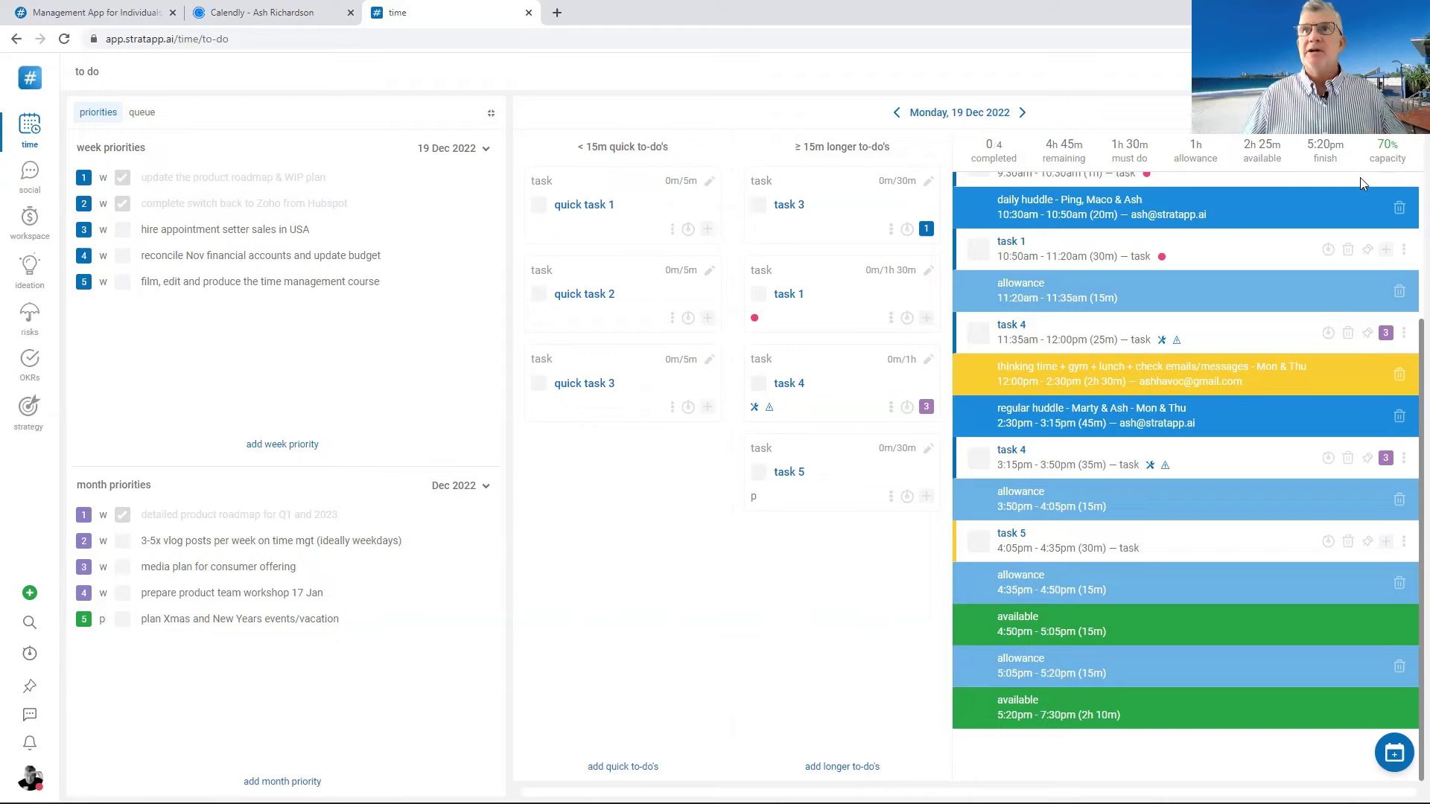
Step: Examine how the allowance and available blocks are spread across Monday's schedule
scroll(1189, 361, "up", 2)
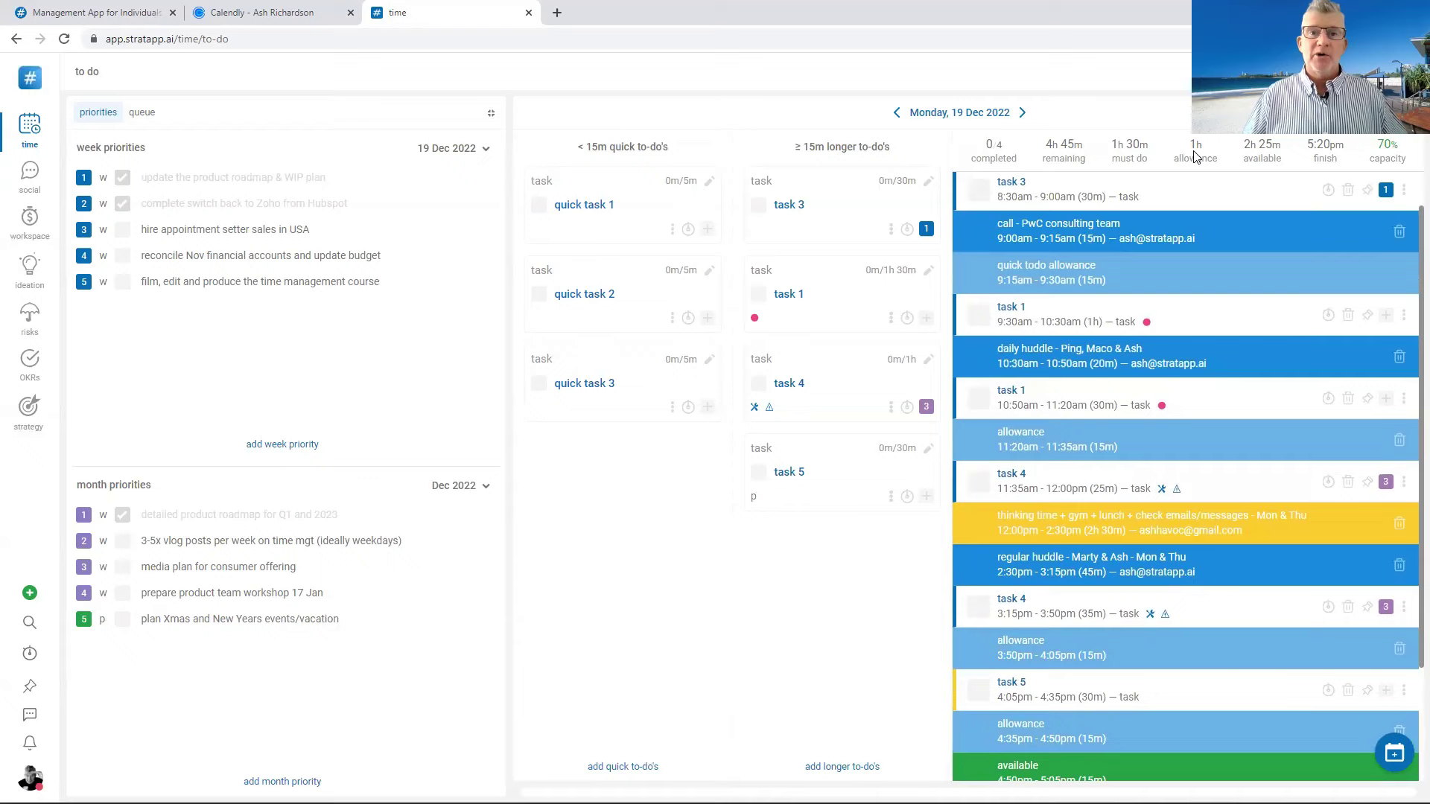
scroll(1219, 347, "down", 2)
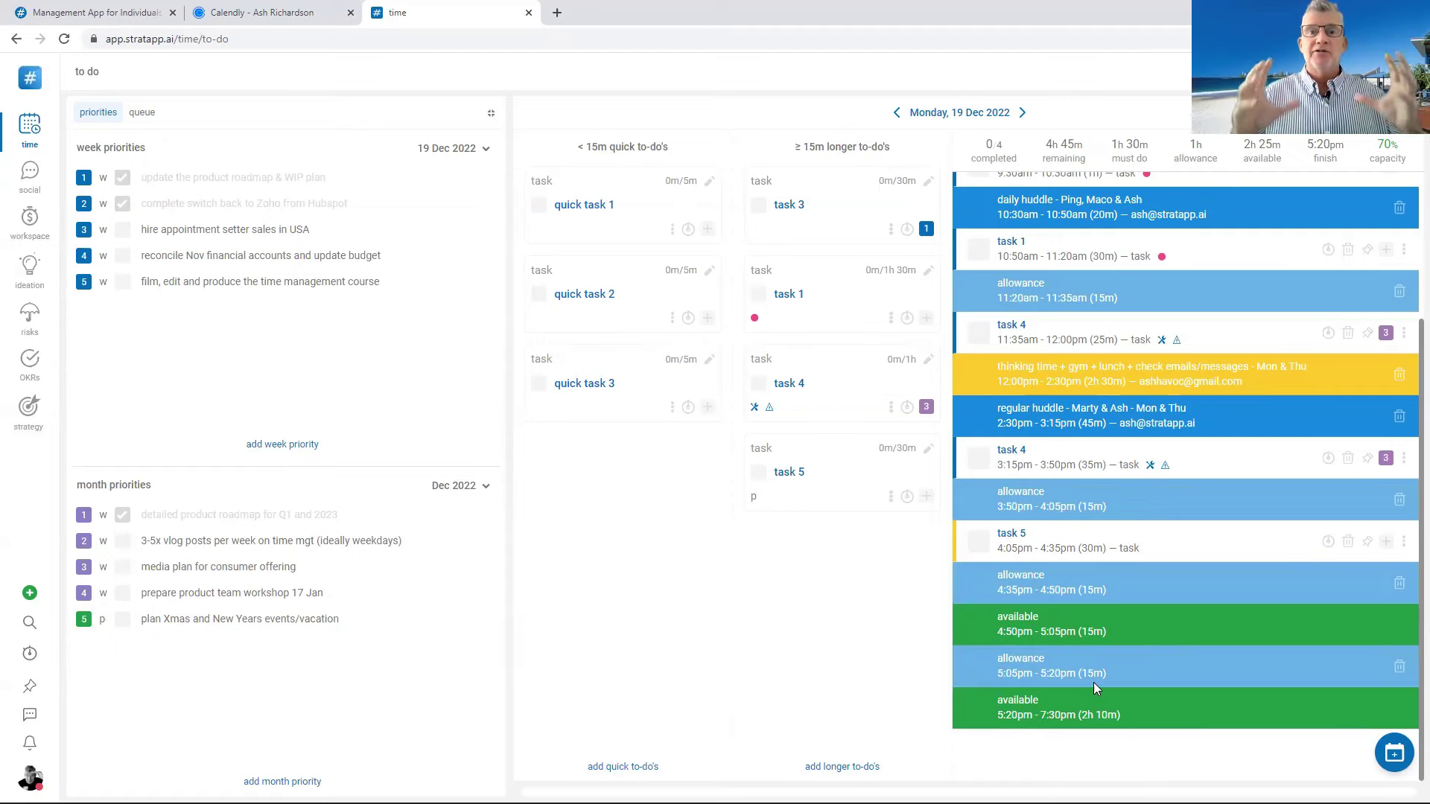
scroll(1108, 587, "up", 3)
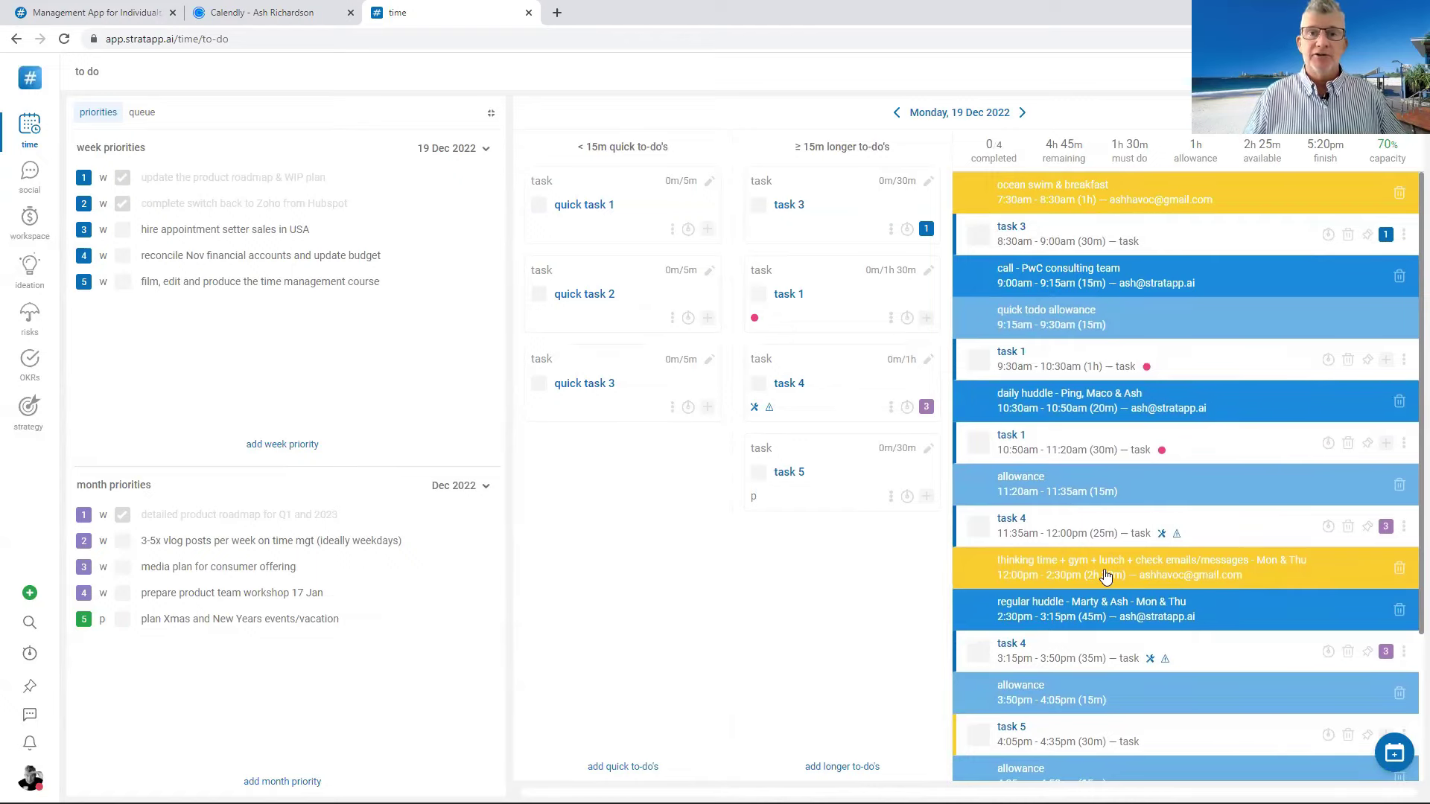
scroll(1105, 576, "down", 1)
scroll(1087, 520, "down", 1)
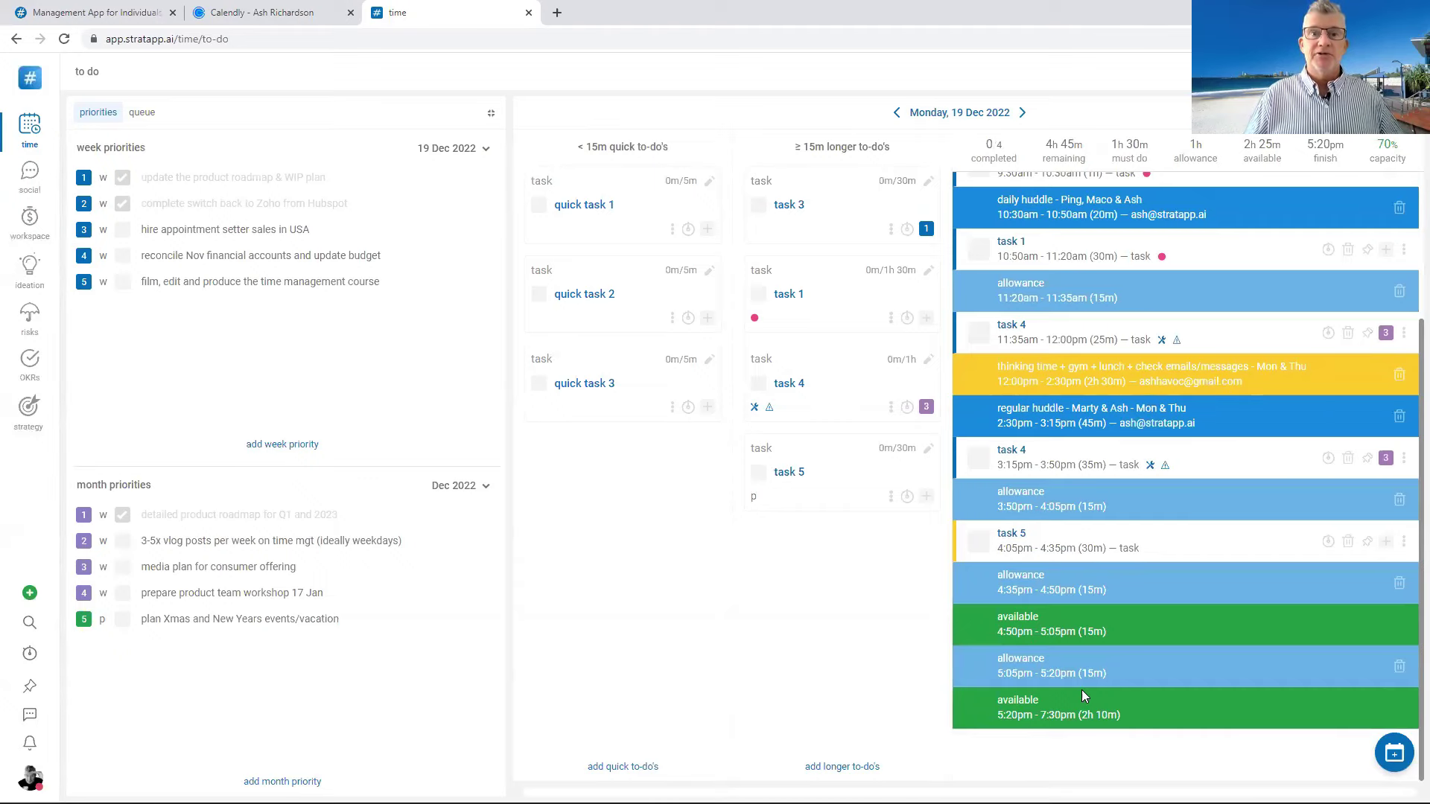
Step: Remove task 3 from the to-do's and schedule of Monday, 19 Dec 2022
scroll(1081, 689, "up", 5)
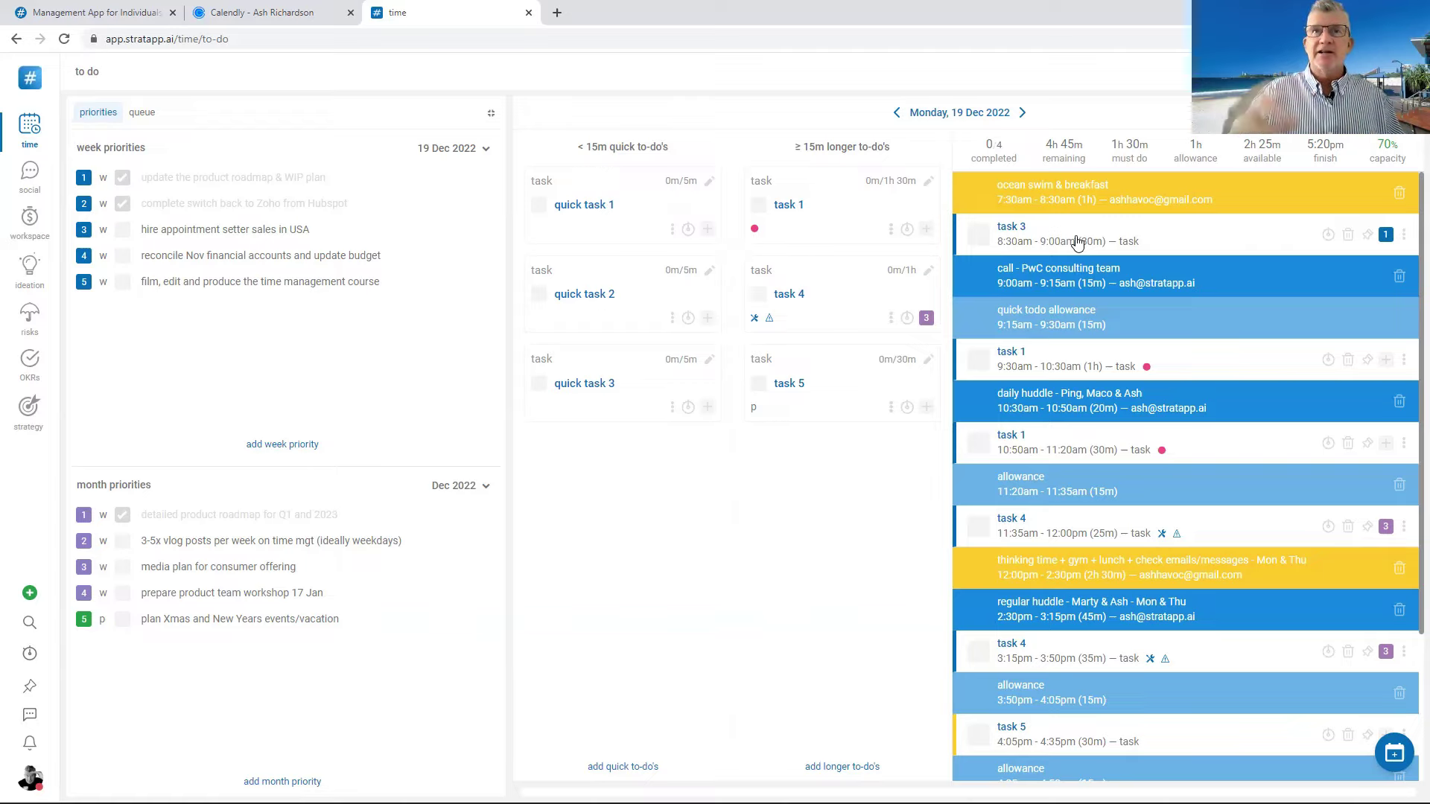
left_click_drag(1076, 242, 736, 604)
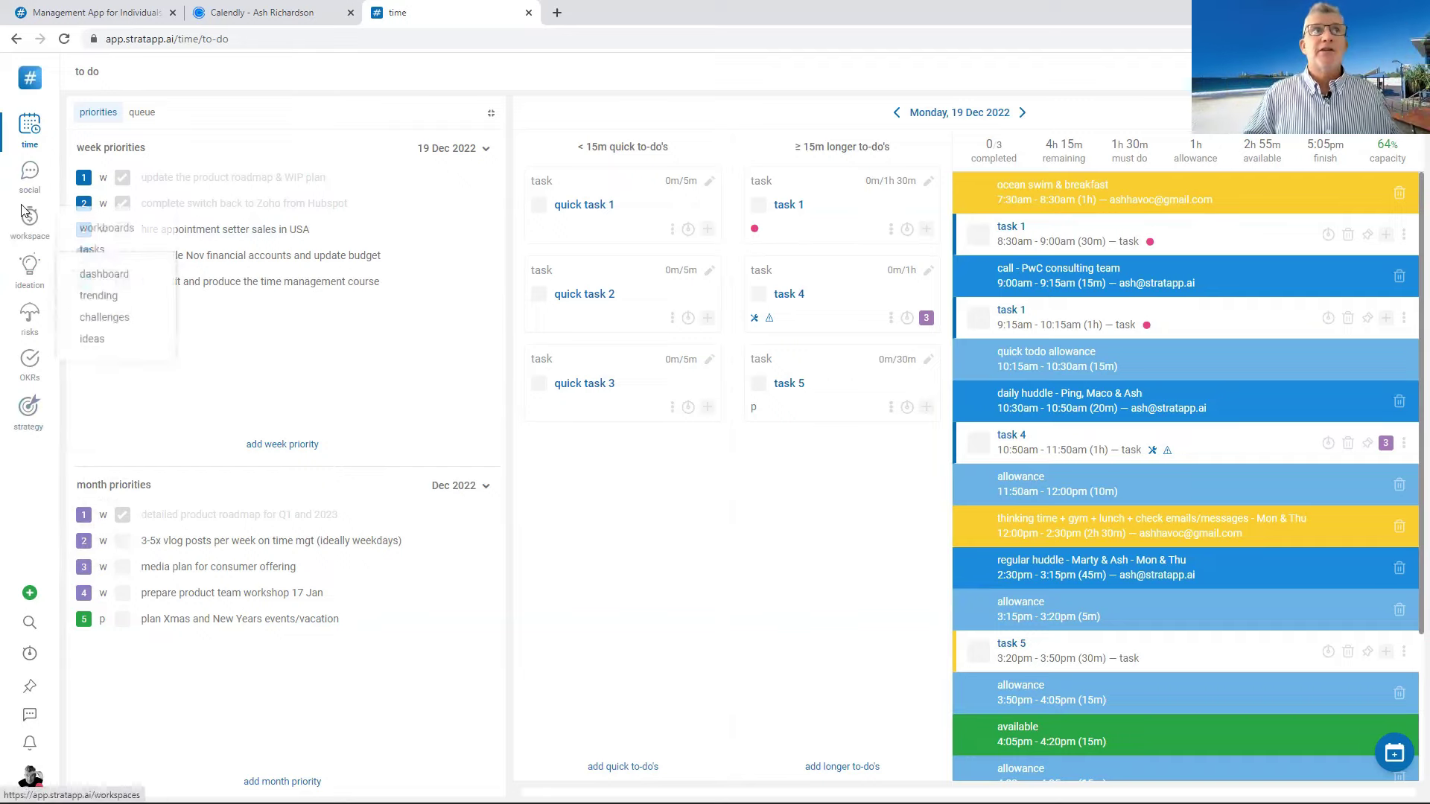
mouse_move(26, 223)
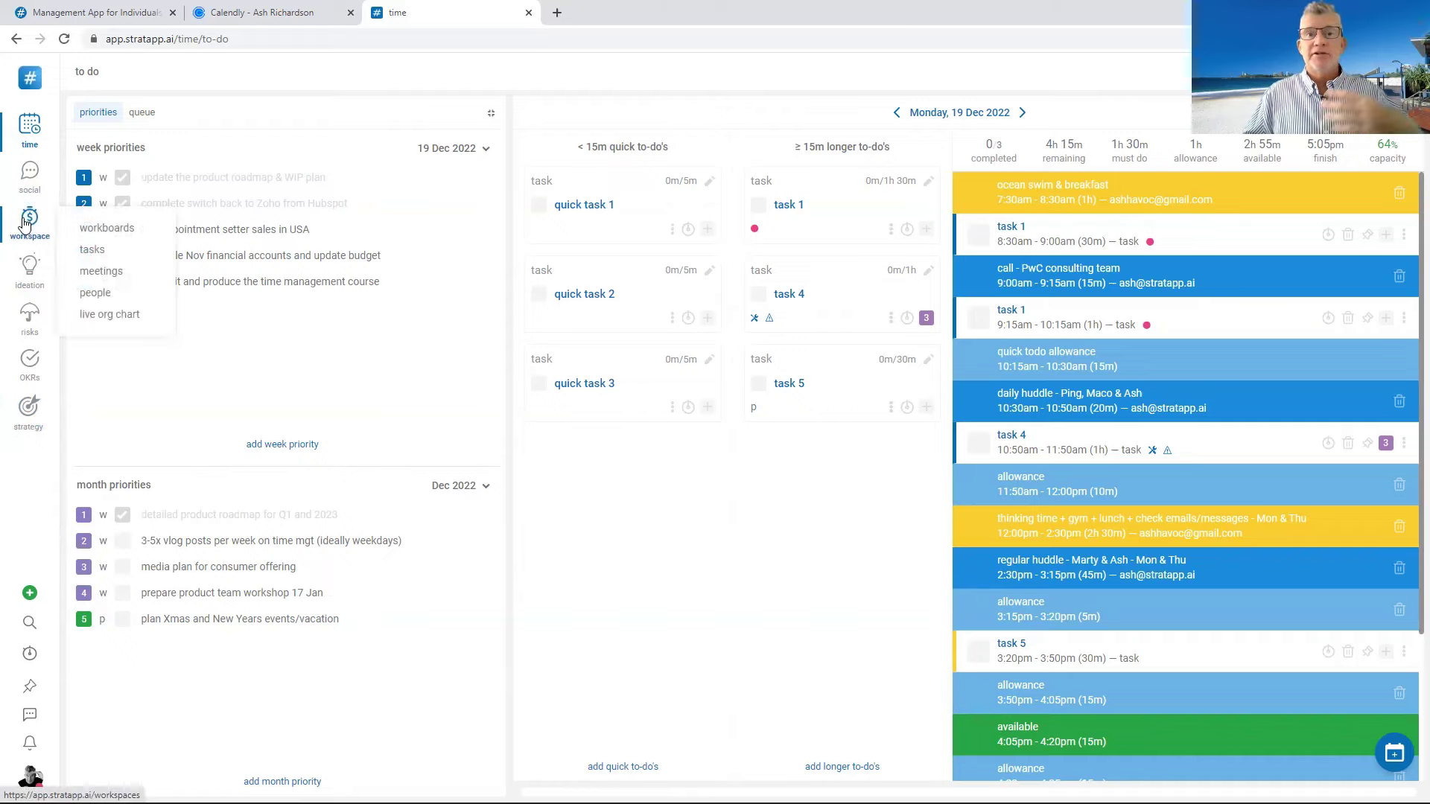
mouse_move(28, 277)
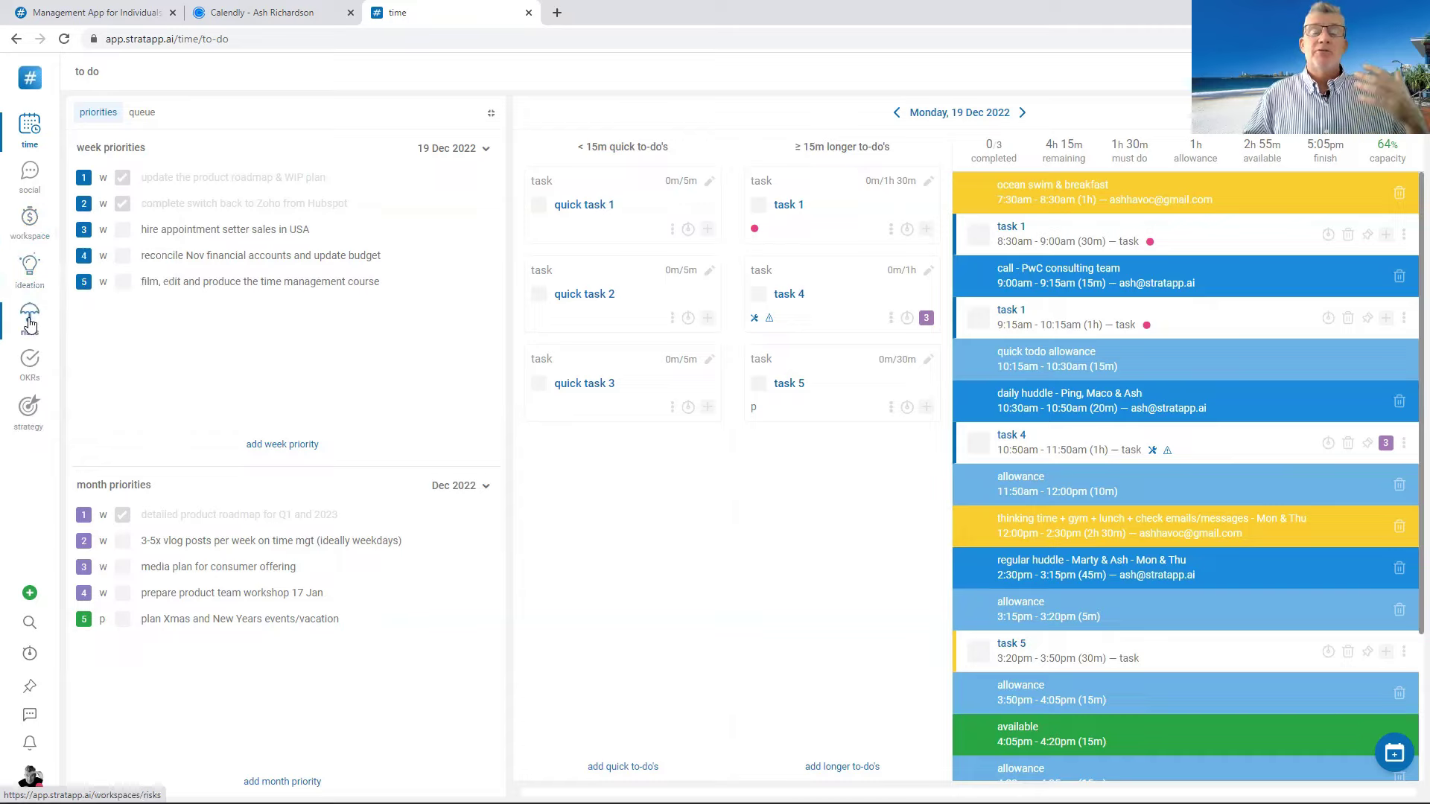
mouse_move(30, 363)
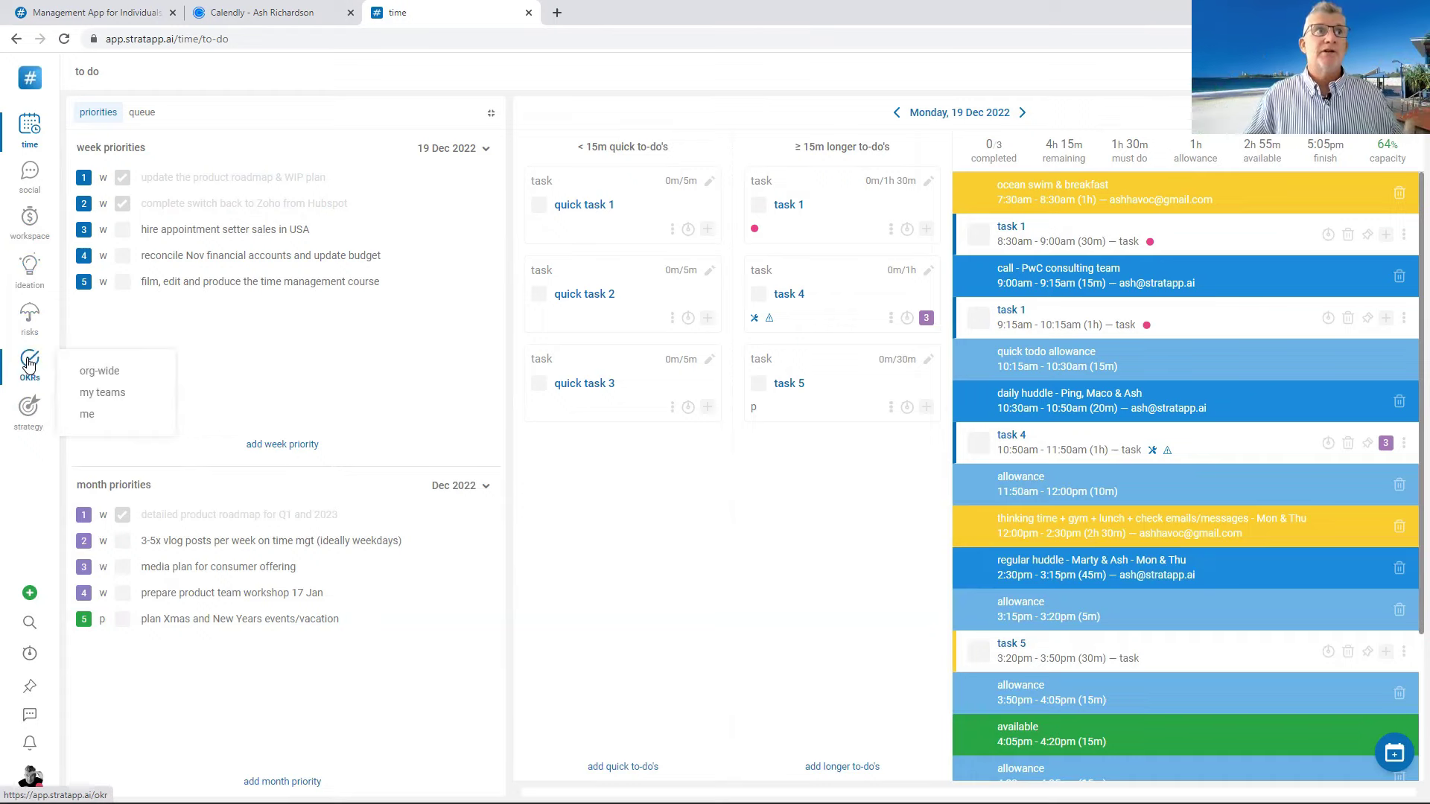
mouse_move(26, 412)
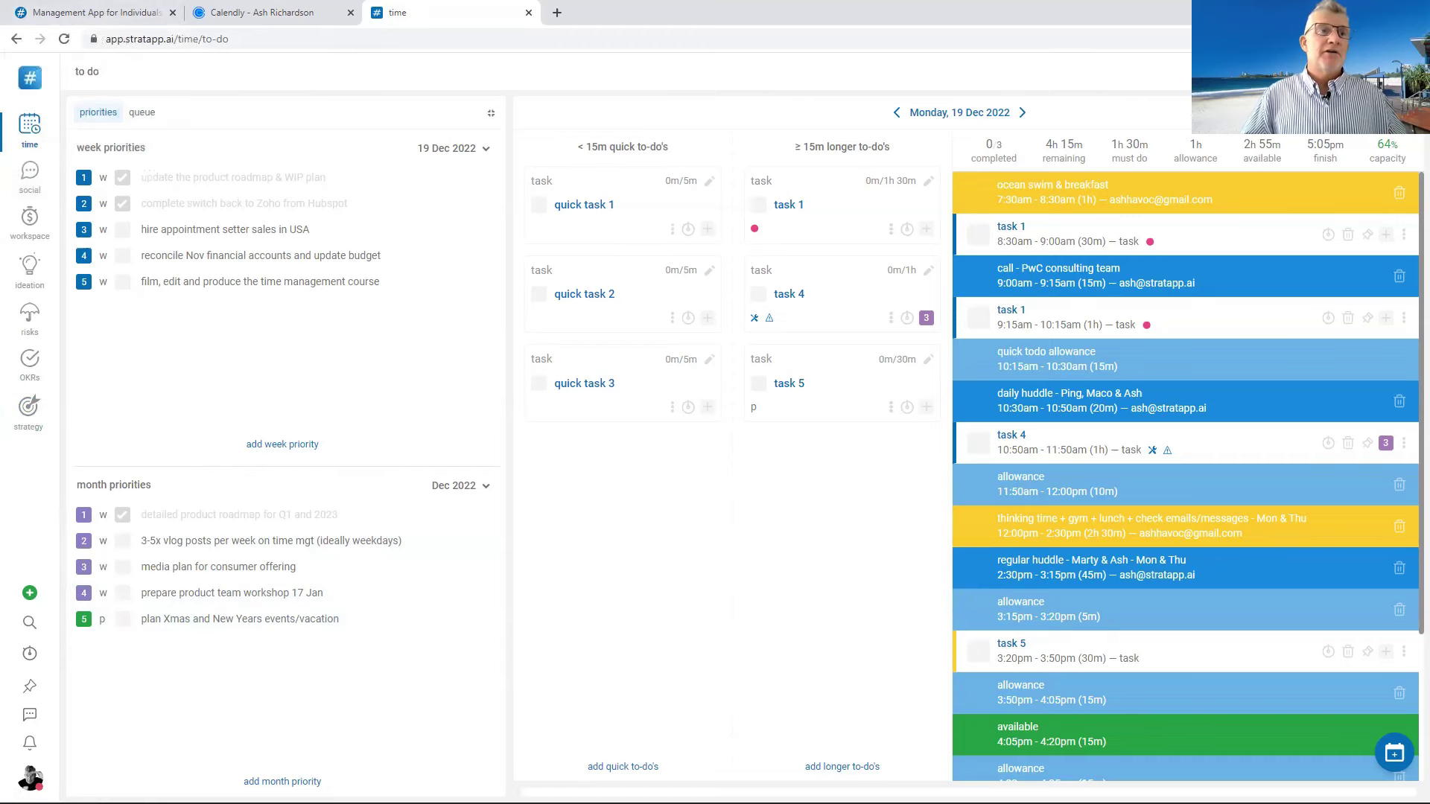
Step: Open the user profile and review its general and feedback options, including help articles, settings and feature suggestions
left_click(30, 778)
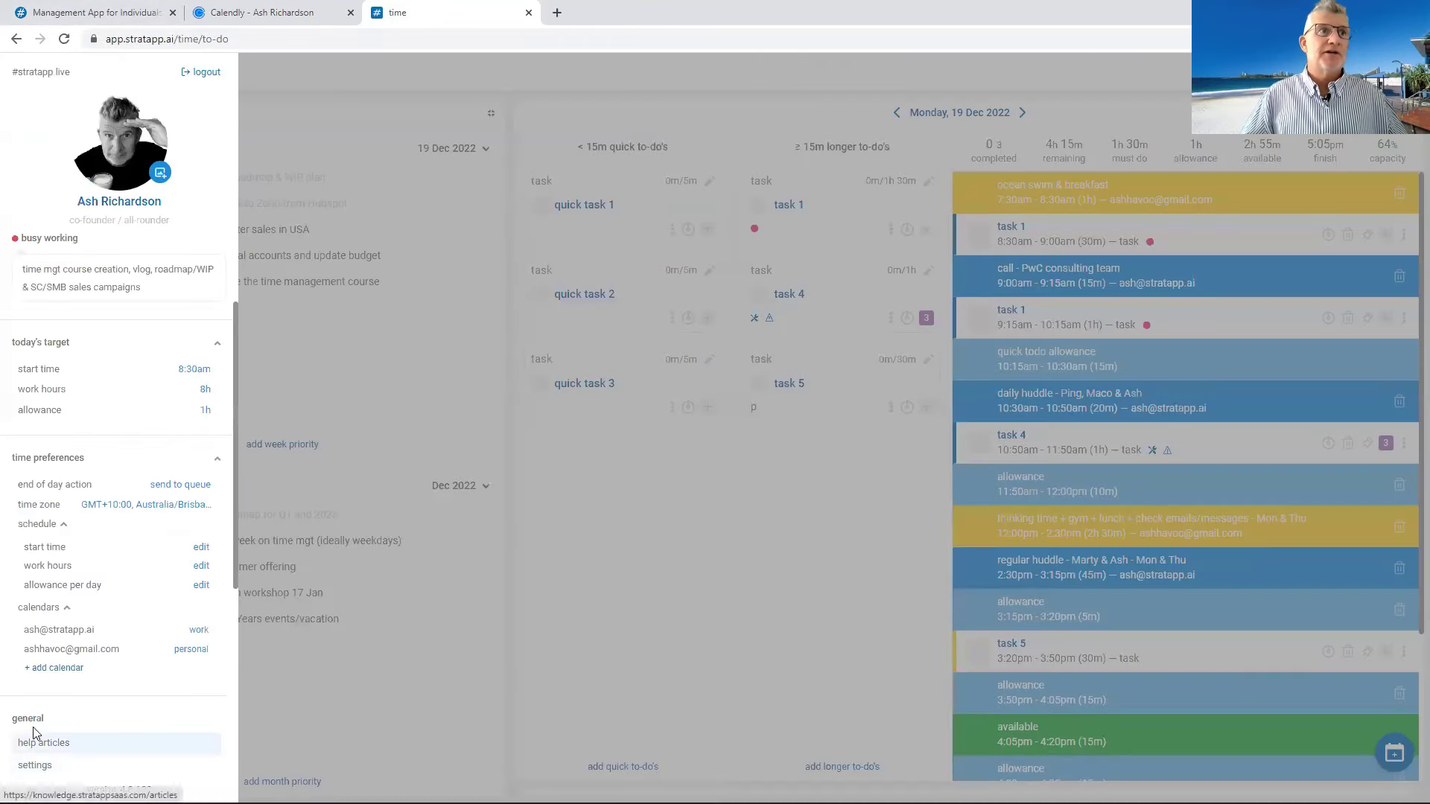
scroll(42, 706, "down", 2)
scroll(42, 704, "down", 2)
scroll(39, 663, "up", 2)
scroll(44, 665, "down", 2)
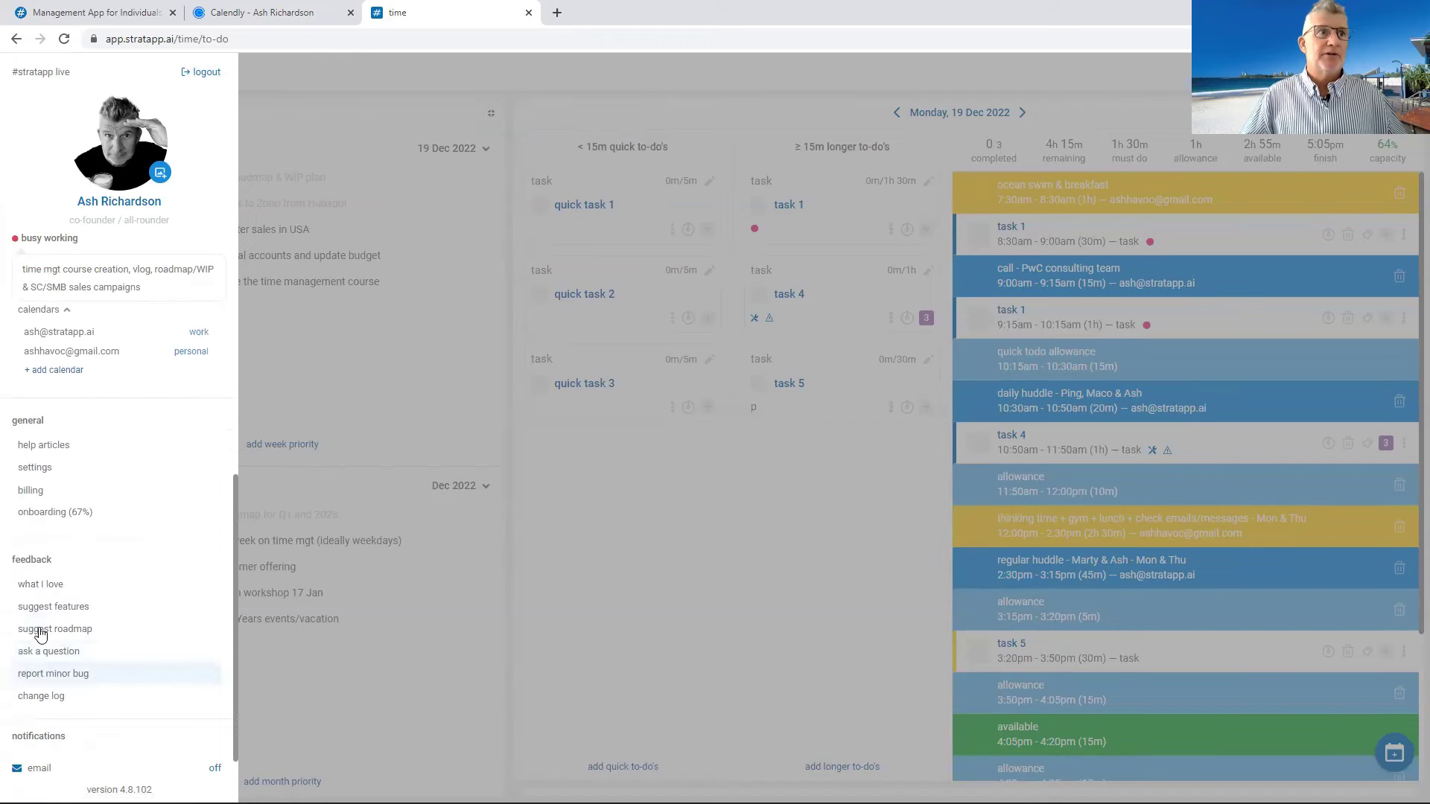